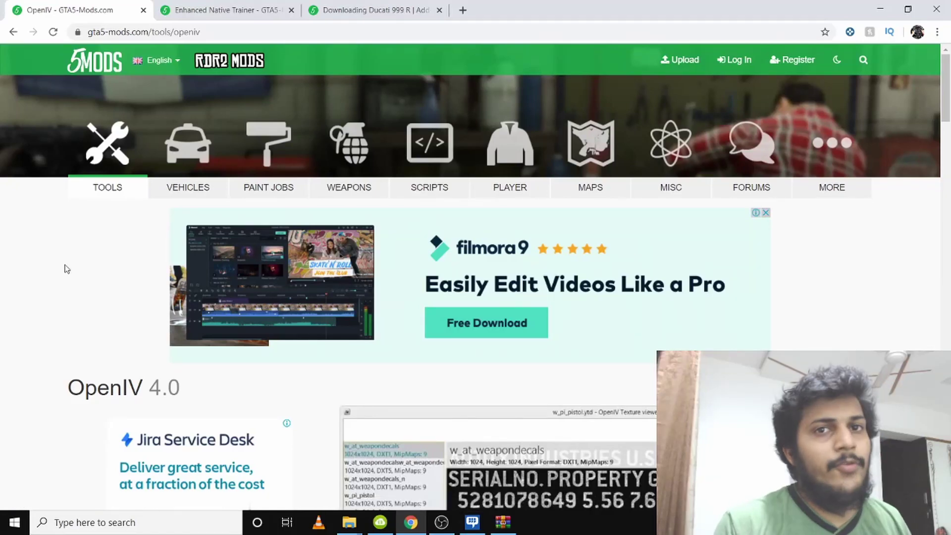
- Search Windows for OpenIV by typing 'open4'
scroll(85, 258, down, 2)
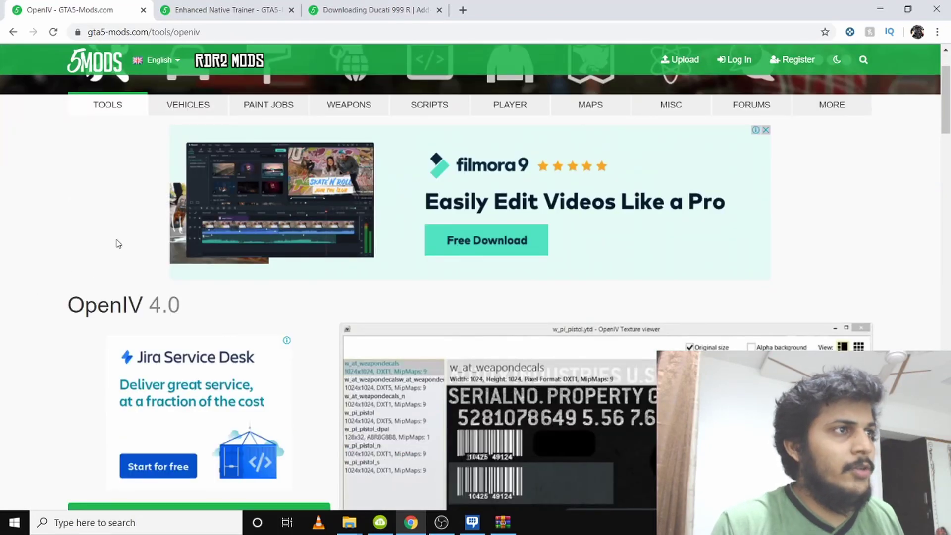
scroll(119, 246, down, 2)
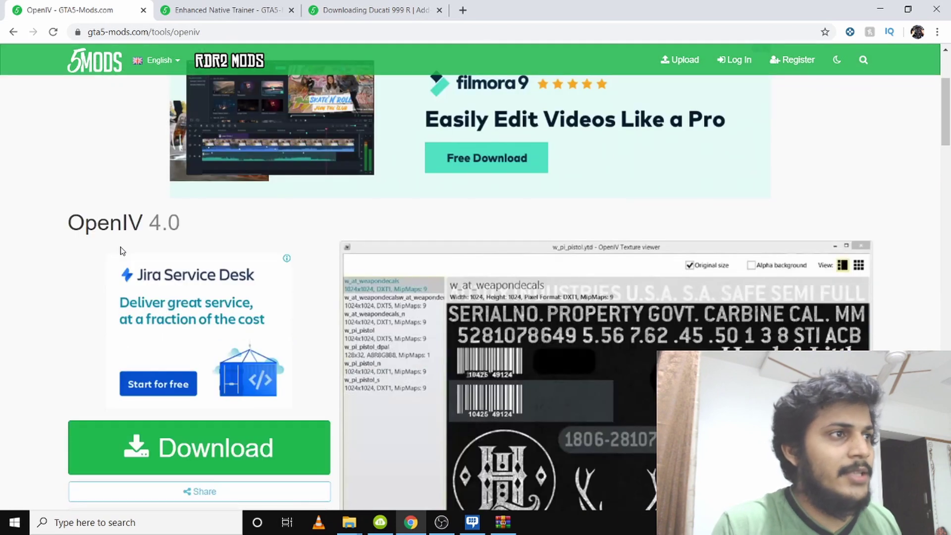
scroll(125, 252, up, 2)
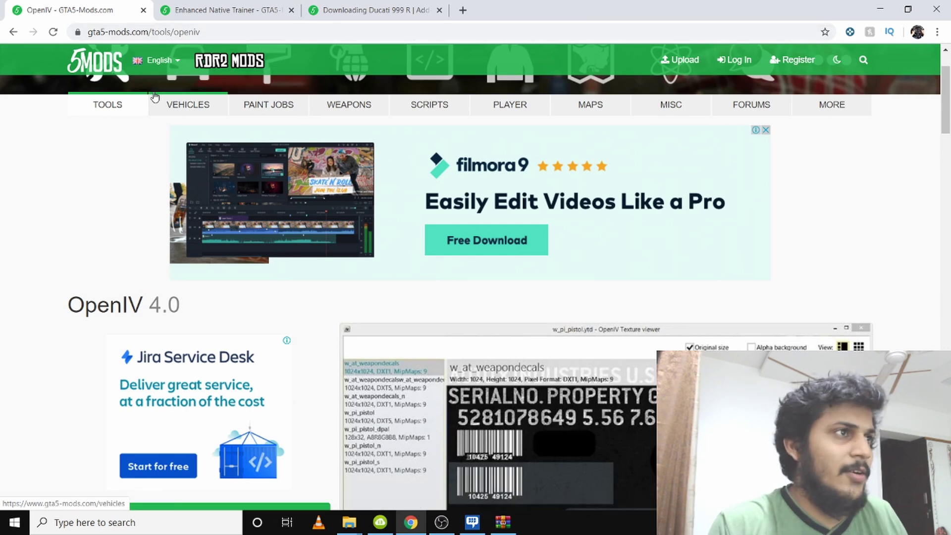
scroll(246, 171, down, 2)
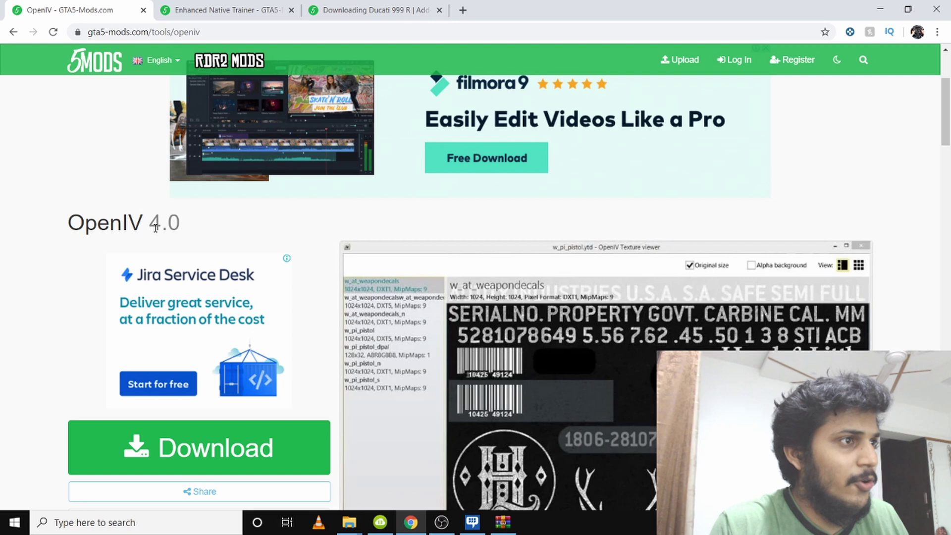
scroll(268, 217, down, 2)
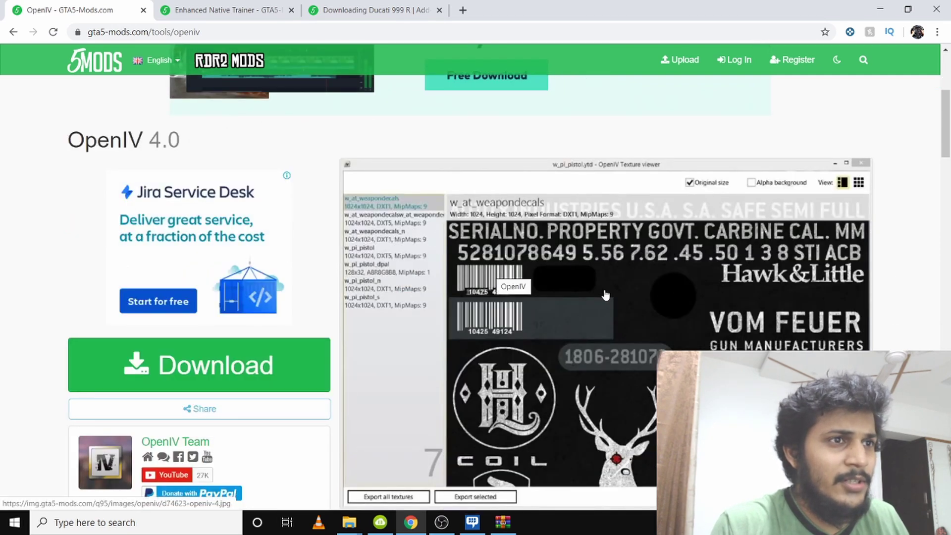
scroll(908, 337, down, 7)
scroll(435, 353, up, 10)
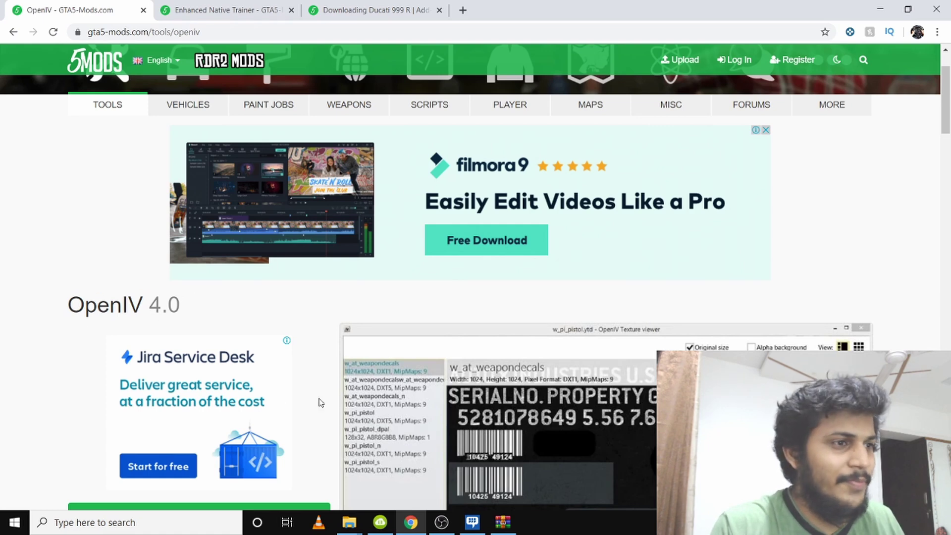
click(130, 530)
text(o)
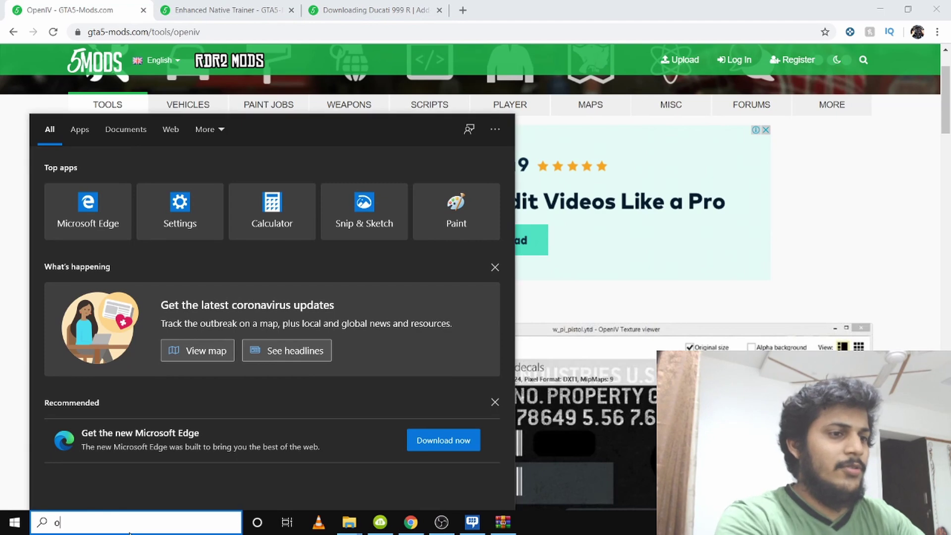
text(pen)
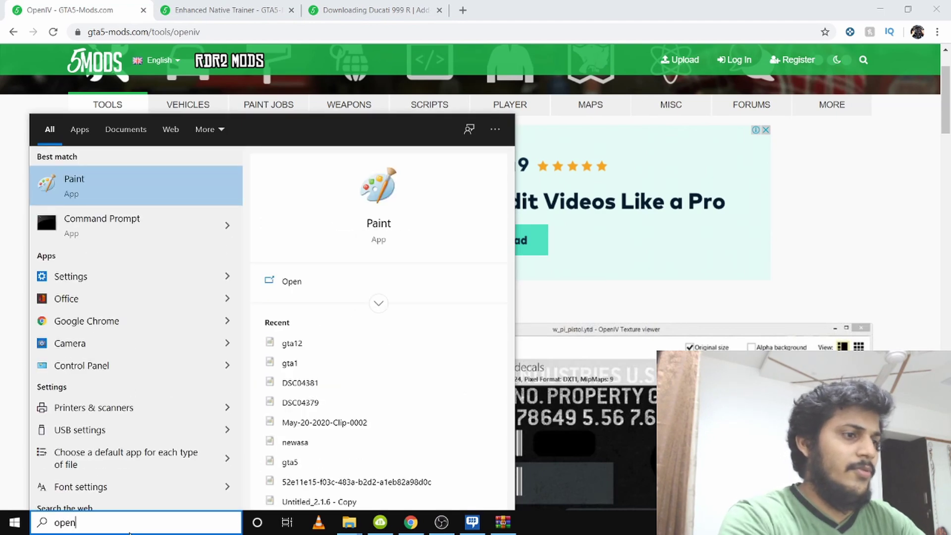
text(4)
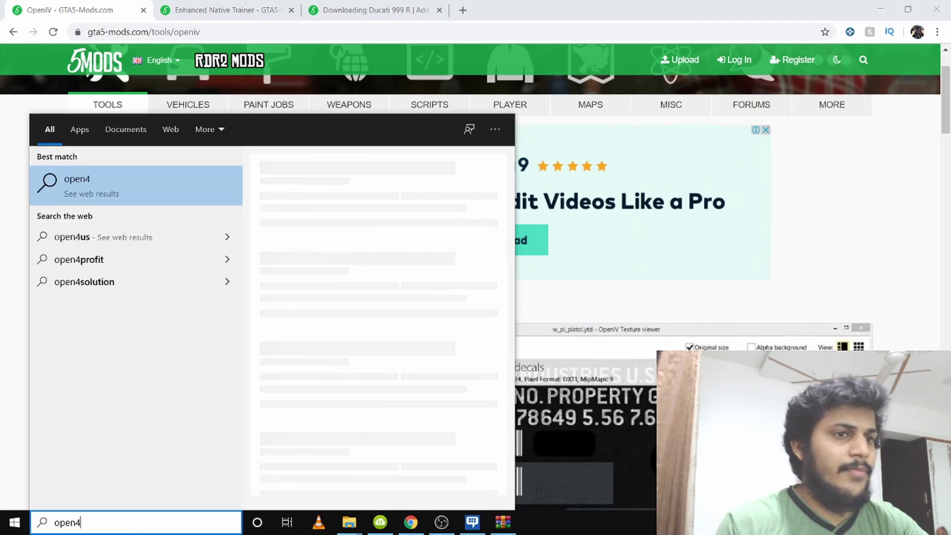
- Launch OpenIV from its desktop shortcut and move its game selection window aside
key(super+d)
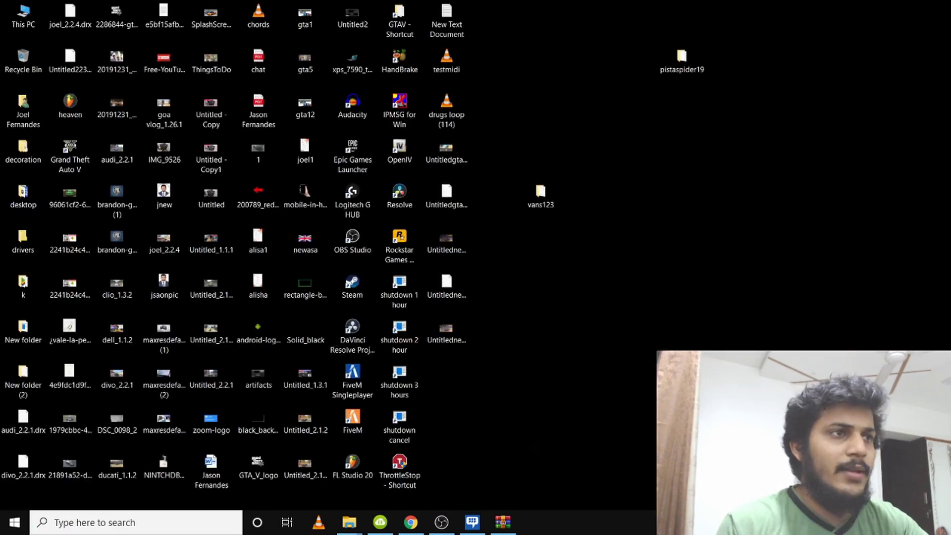
click(403, 158)
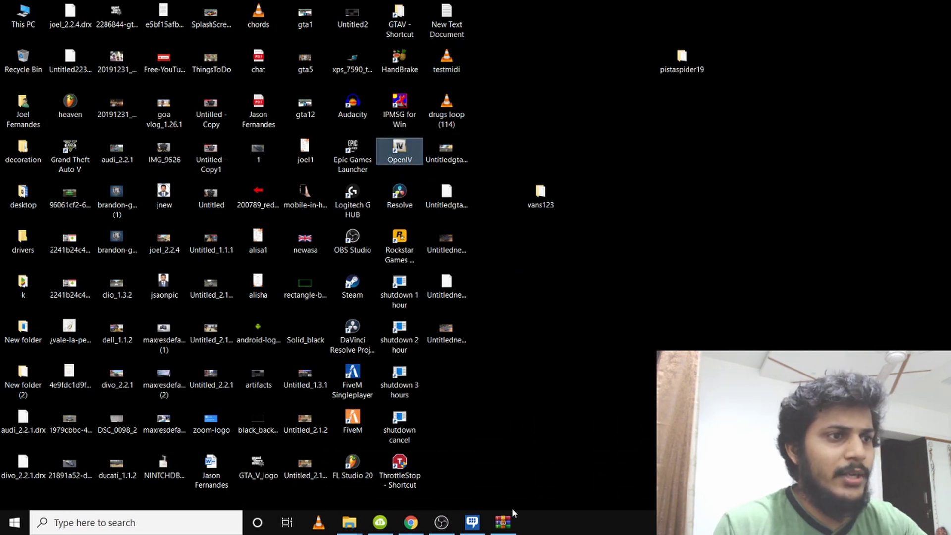
key(Return)
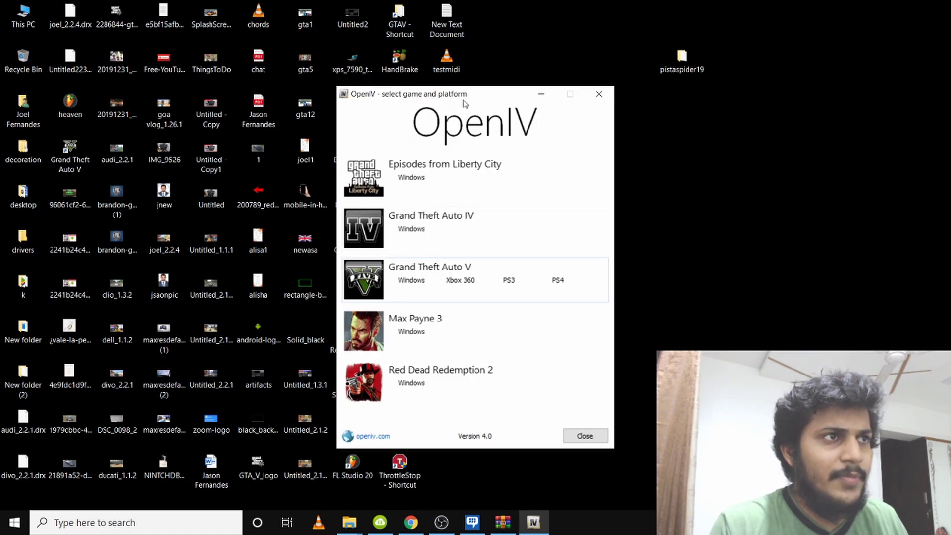
drag(470, 98, 414, 84)
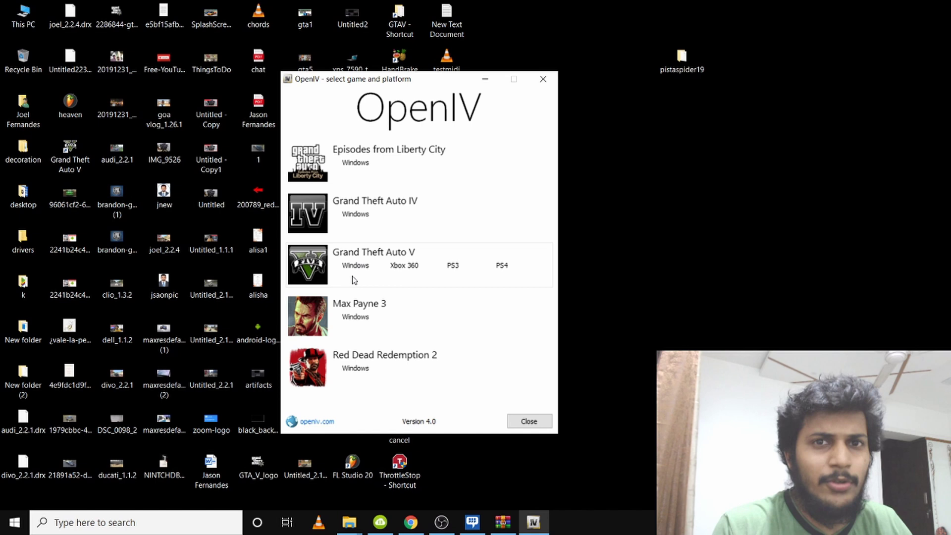
mouse_move(411, 521)
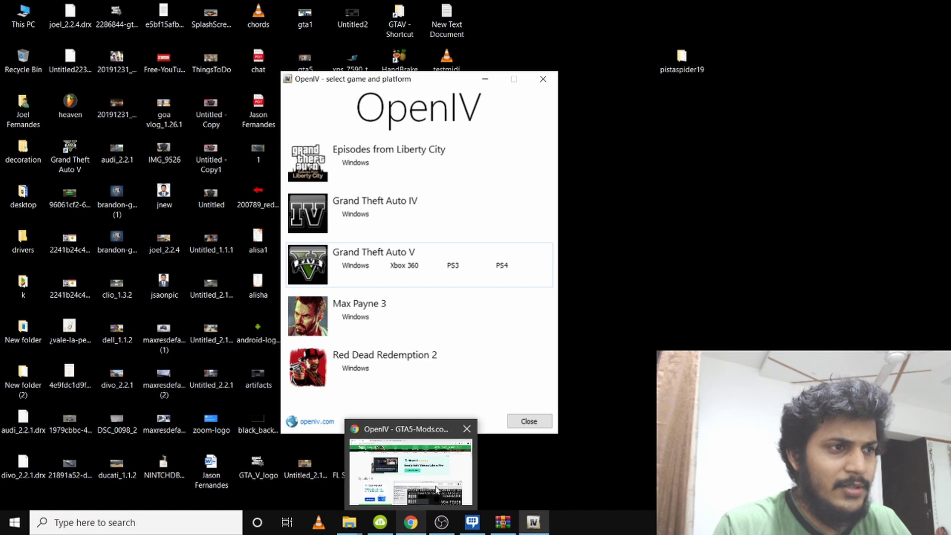
- Bring Chrome forward and scroll down the Enhanced Native Trainer page
click(437, 483)
click(211, 6)
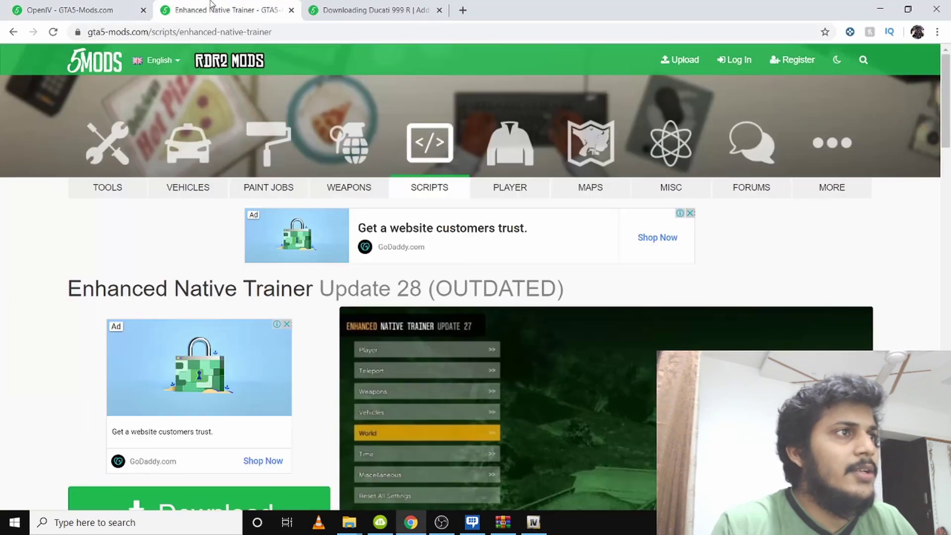
scroll(194, 225, down, 2)
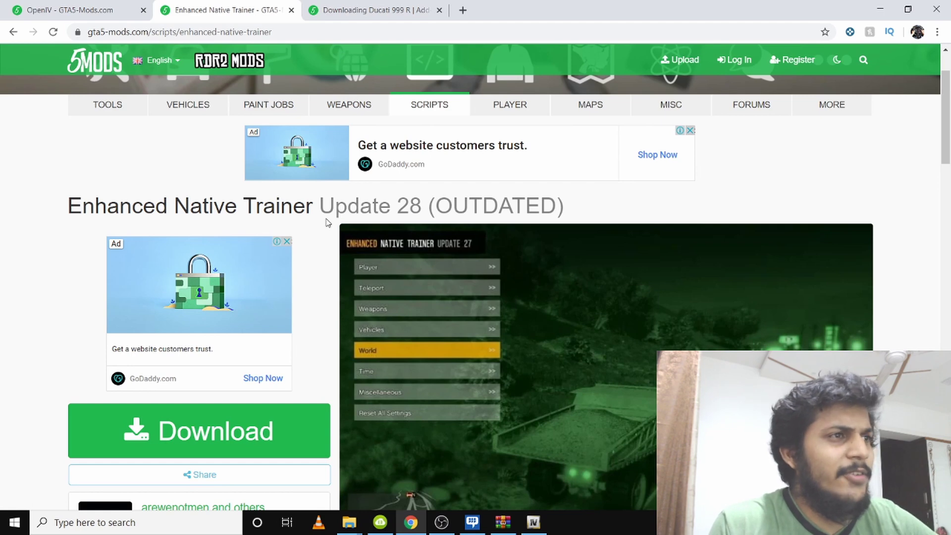
scroll(327, 204, down, 2)
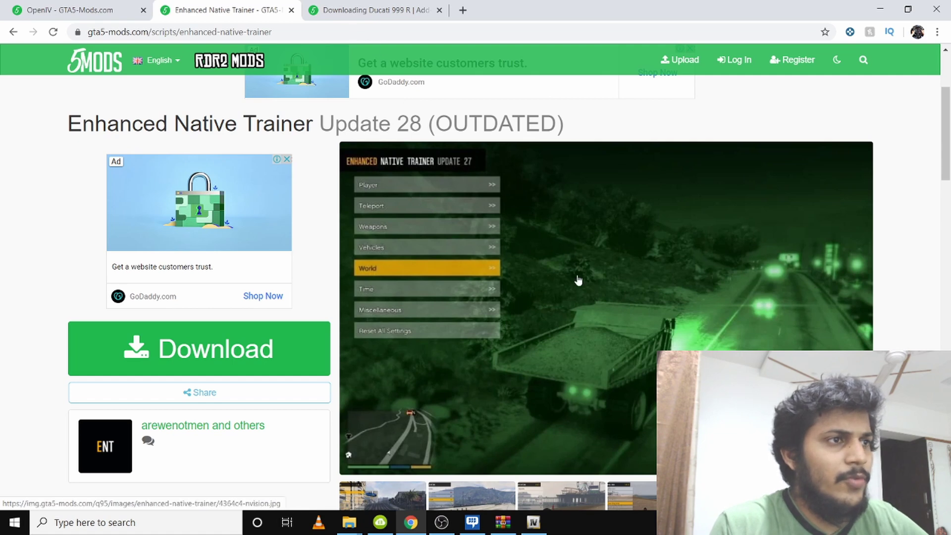
scroll(585, 258, down, 3)
- Page through the enlarged trainer menu screenshots, then close the gallery viewer
click(403, 353)
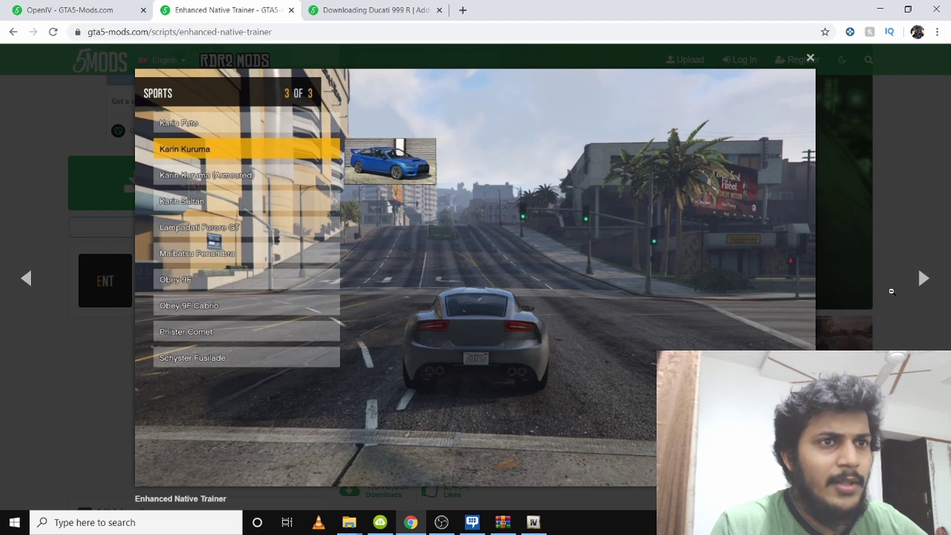
click(921, 278)
click(921, 280)
click(919, 292)
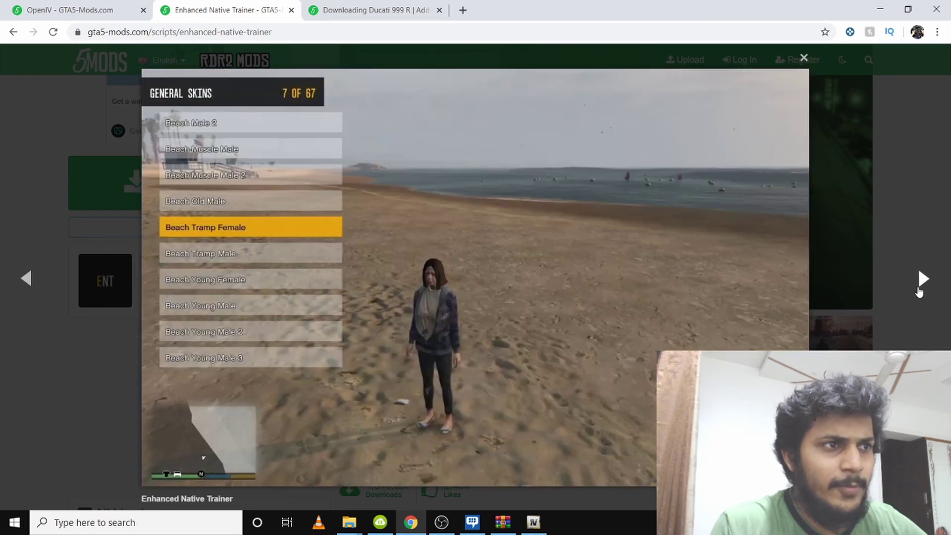
click(920, 292)
click(920, 291)
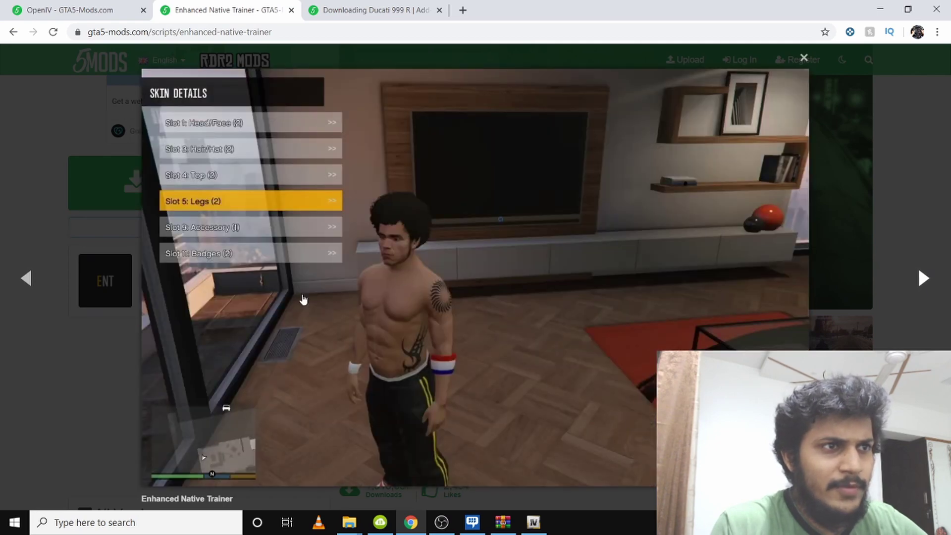
click(926, 293)
click(931, 294)
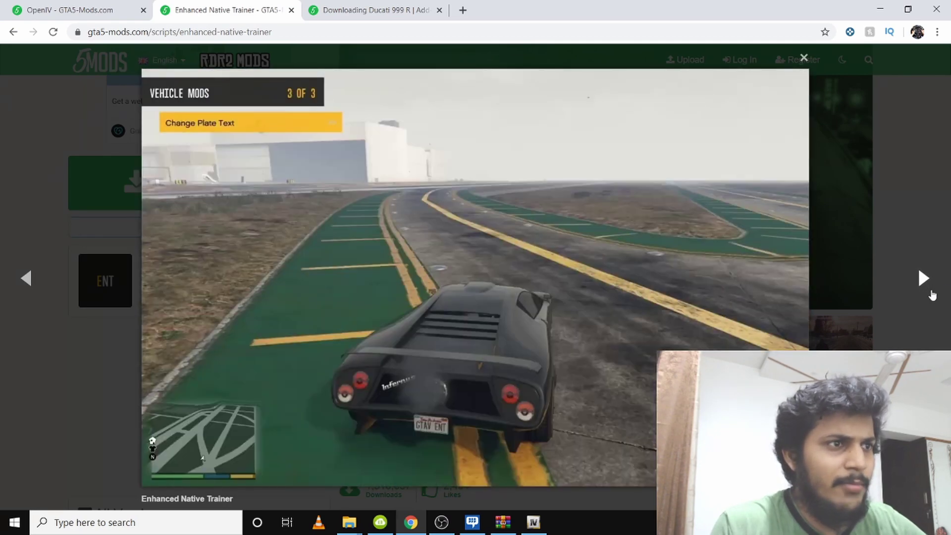
key(Escape)
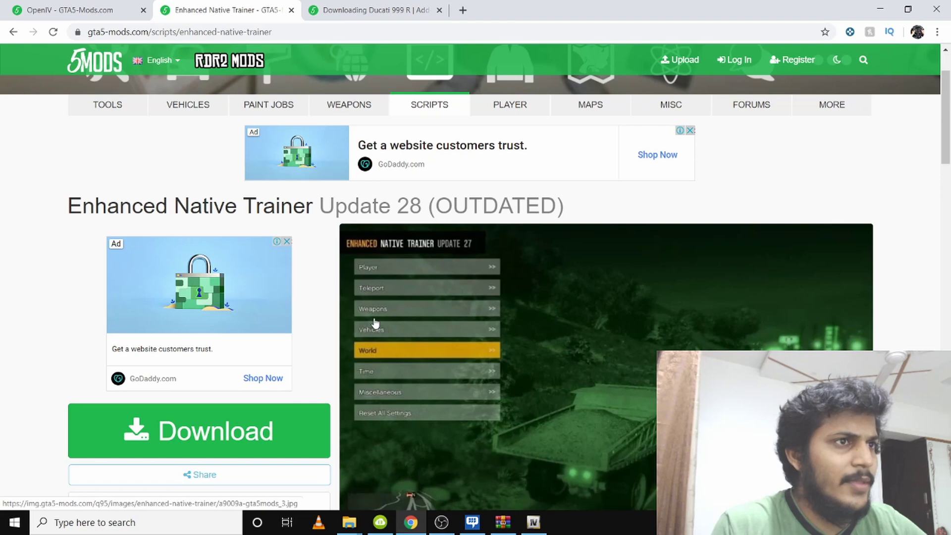
scroll(375, 323, down, 2)
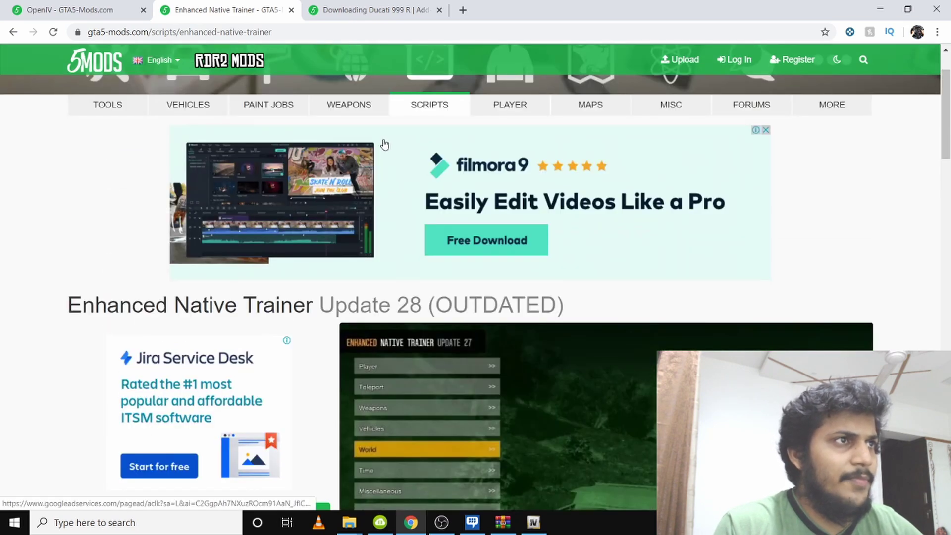
- Check the Ducati 999 R download tab and go back to its mod page
click(387, 9)
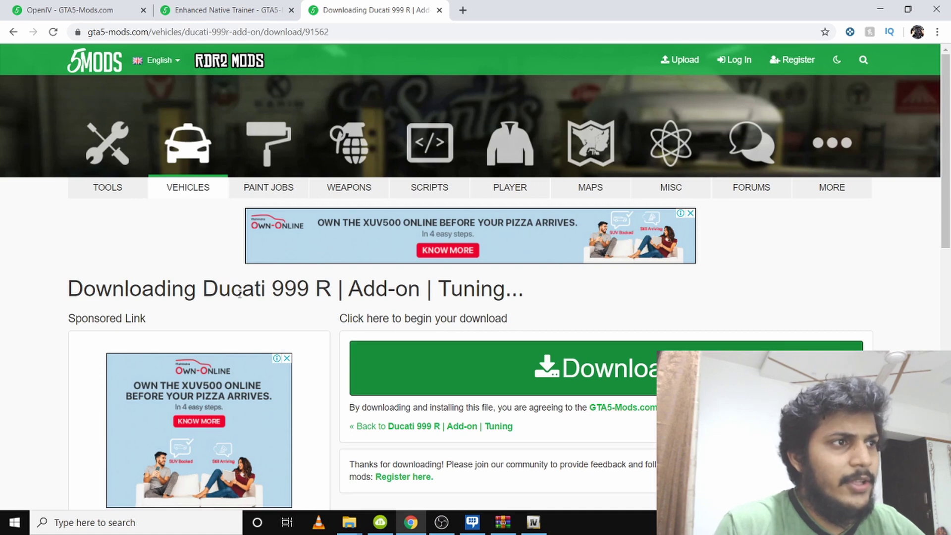
scroll(401, 295, down, 5)
scroll(419, 312, up, 5)
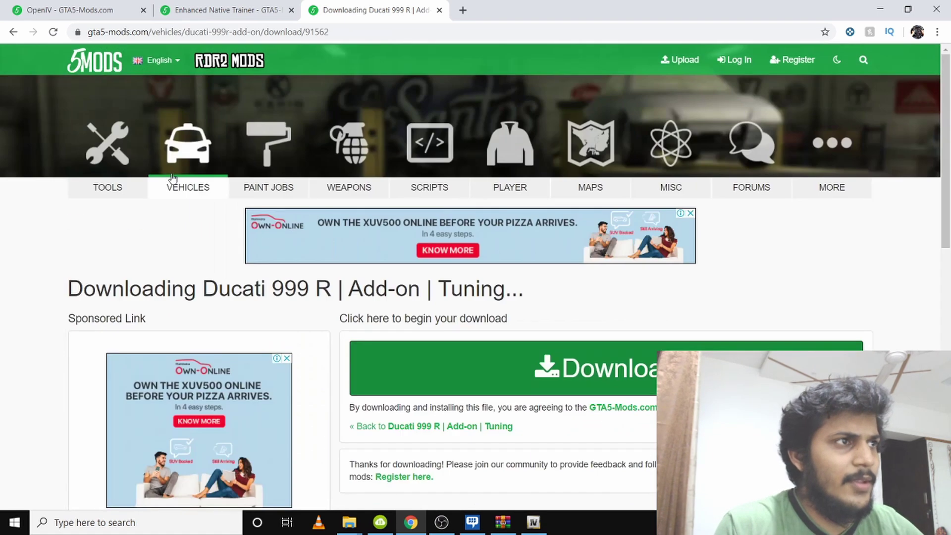
click(13, 32)
scroll(376, 255, up, 5)
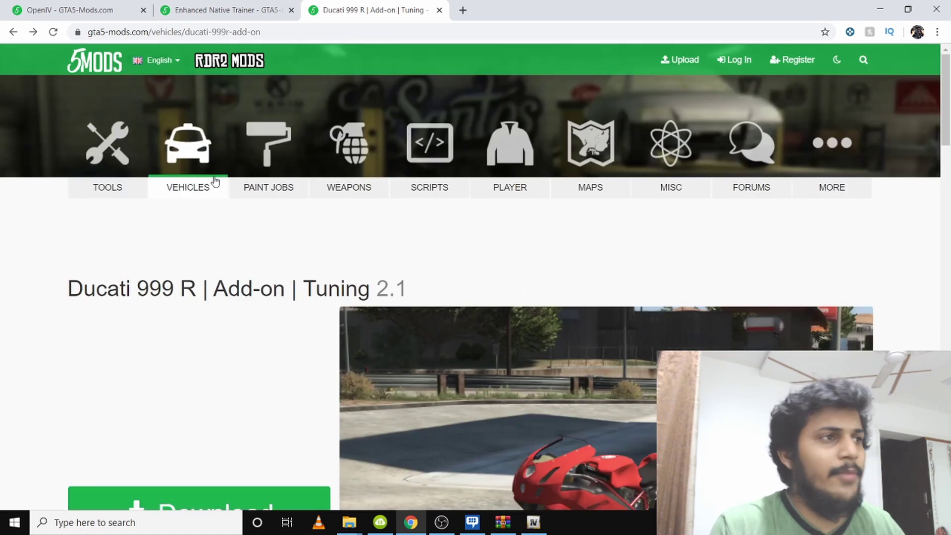
scroll(240, 218, down, 5)
scroll(233, 243, up, 5)
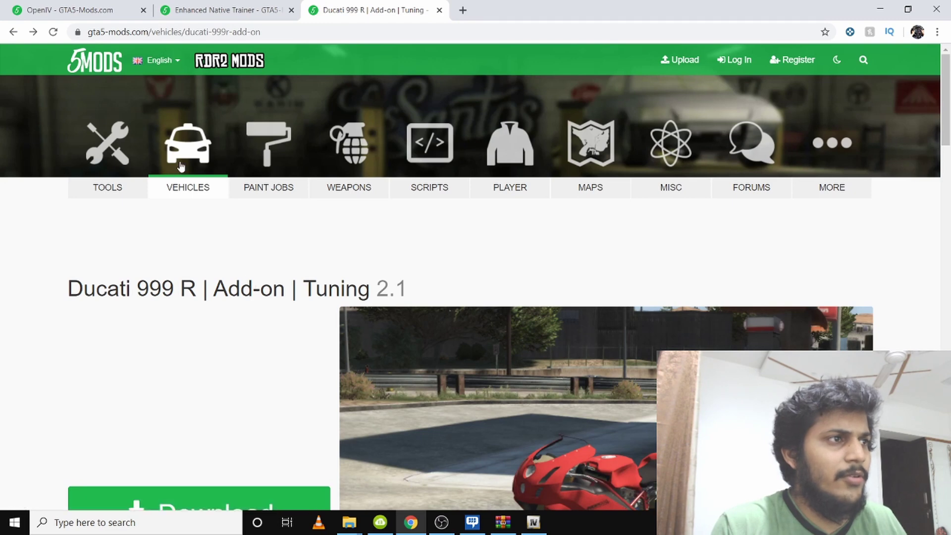
- Load the vehicles listing and preview the 2020 Audi RS6 Avant page before going back
key(F5)
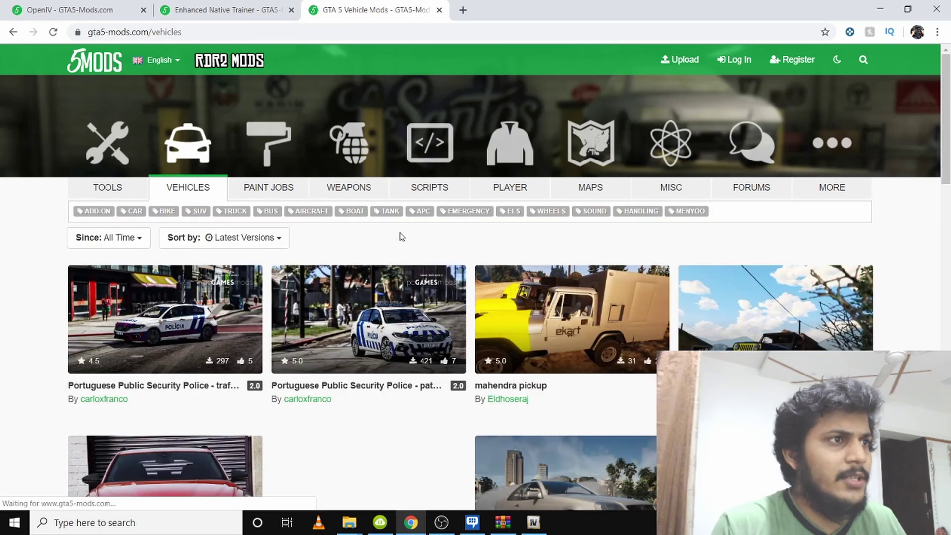
scroll(605, 332, down, 3)
scroll(606, 332, down, 5)
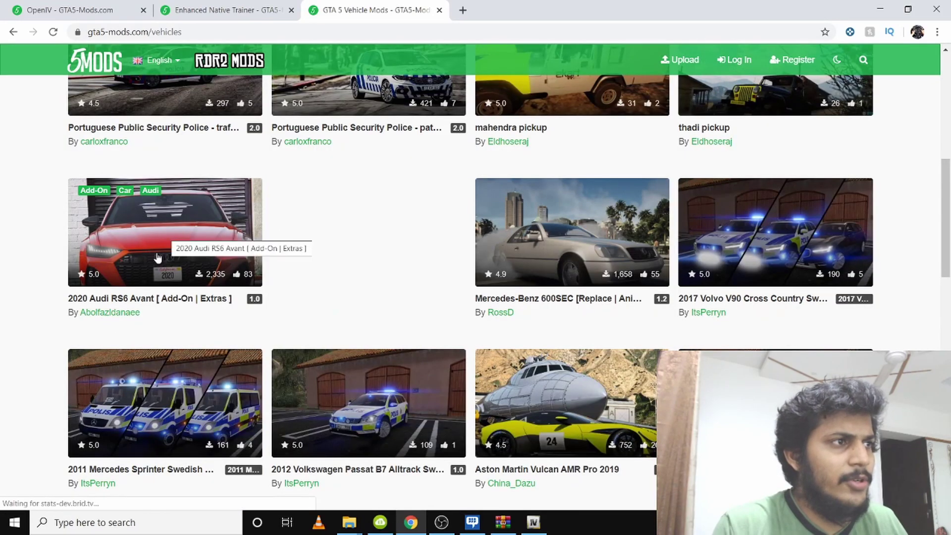
click(184, 267)
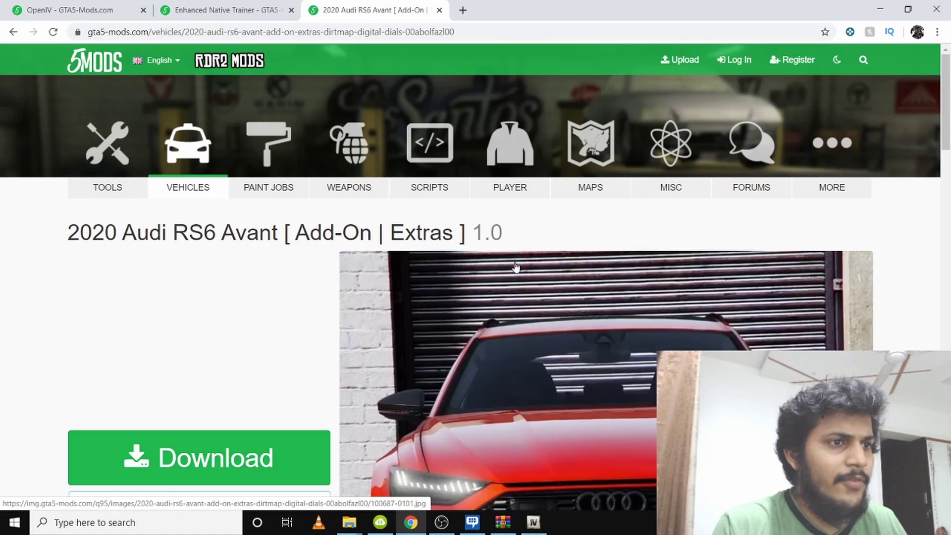
scroll(522, 302, down, 3)
scroll(523, 302, up, 2)
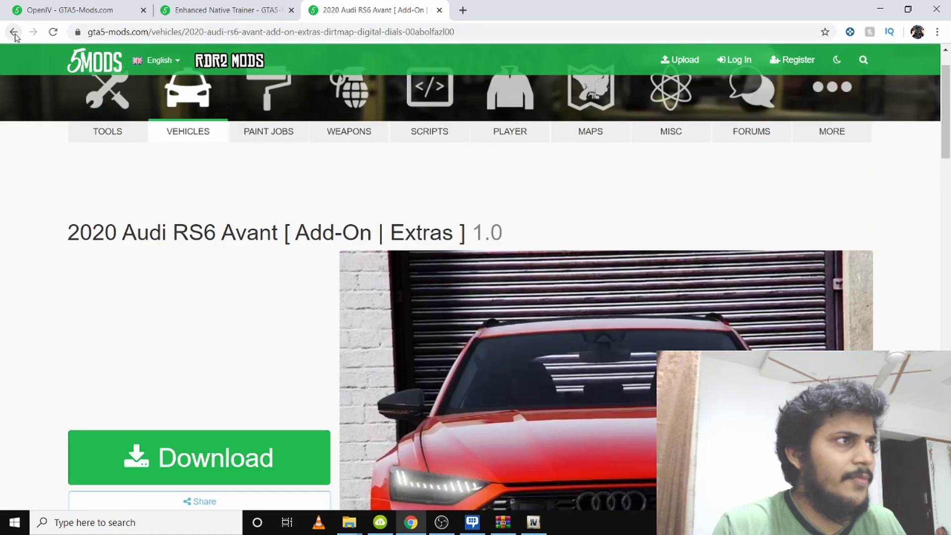
key(alt+Left)
- Scroll through the latest vehicle mods and pagination, then return to the top
scroll(541, 281, down, 7)
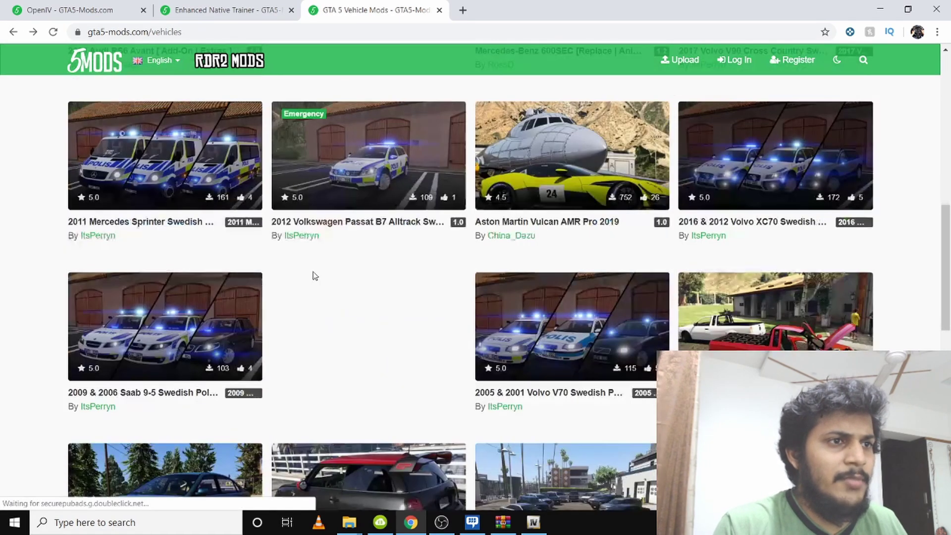
scroll(526, 303, up, 15)
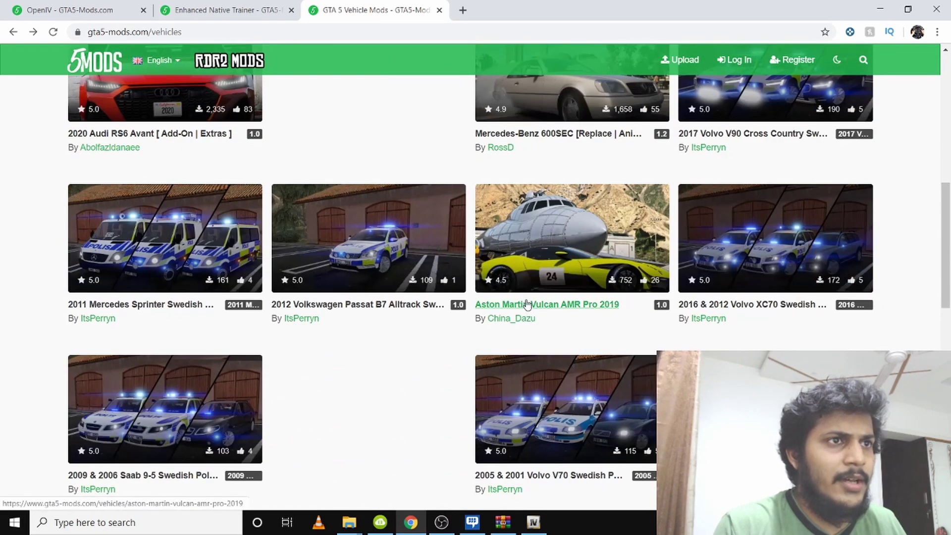
scroll(532, 288, down, 5)
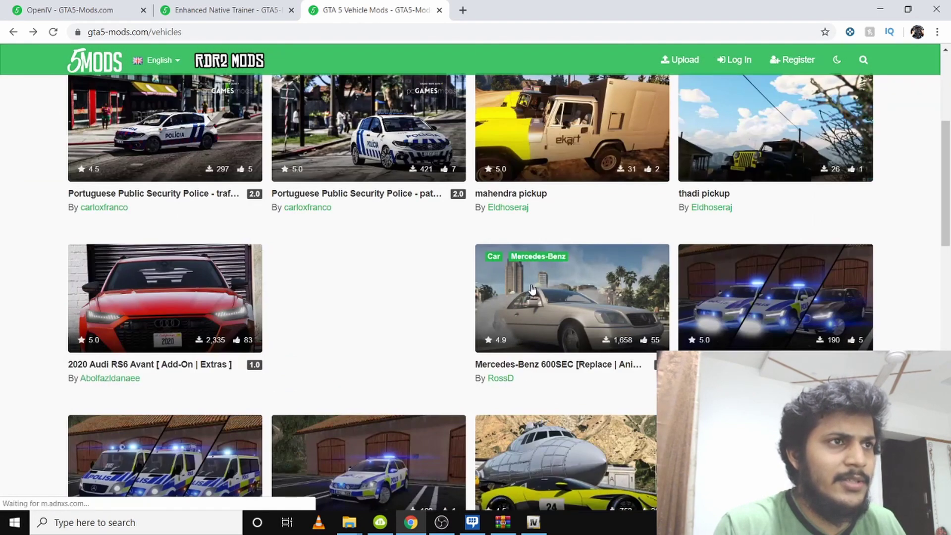
scroll(492, 300, down, 5)
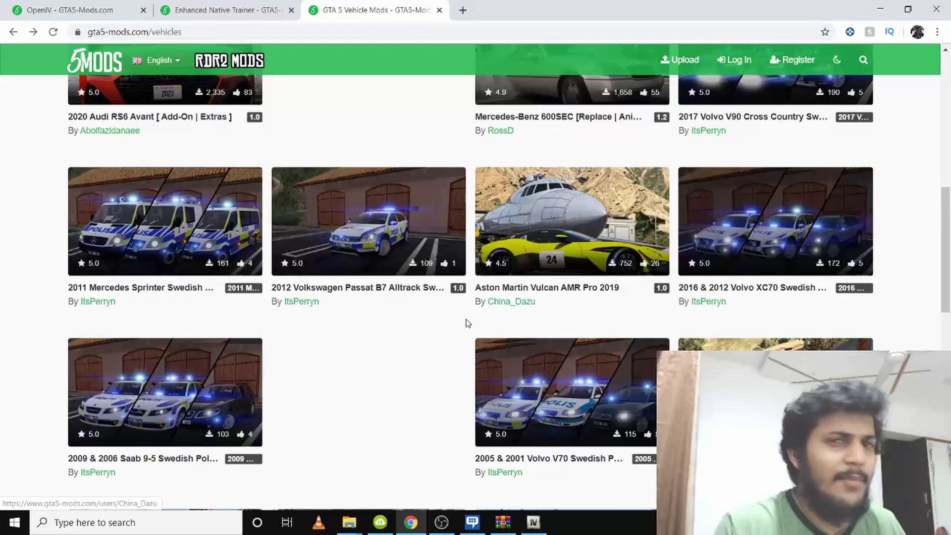
scroll(466, 323, down, 3)
scroll(466, 323, up, 13)
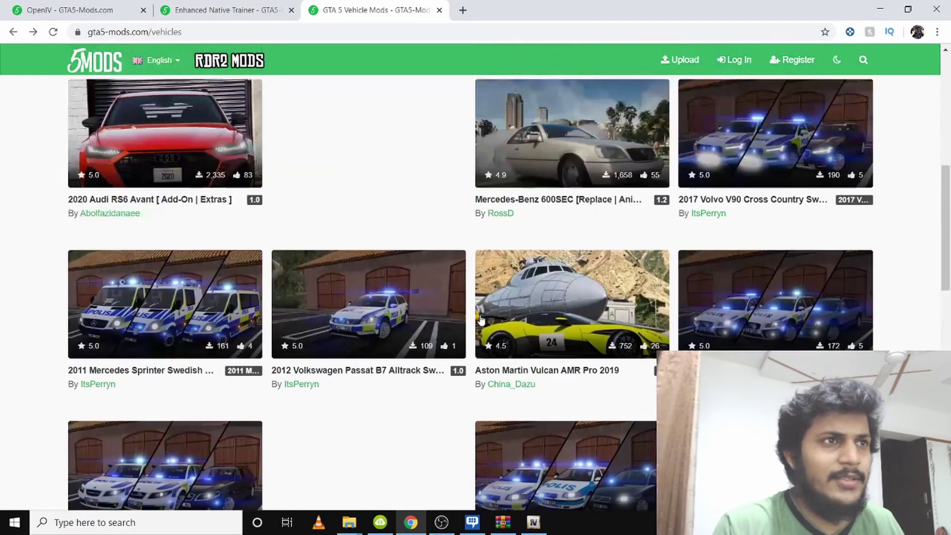
scroll(439, 251, down, 16)
scroll(441, 249, down, 3)
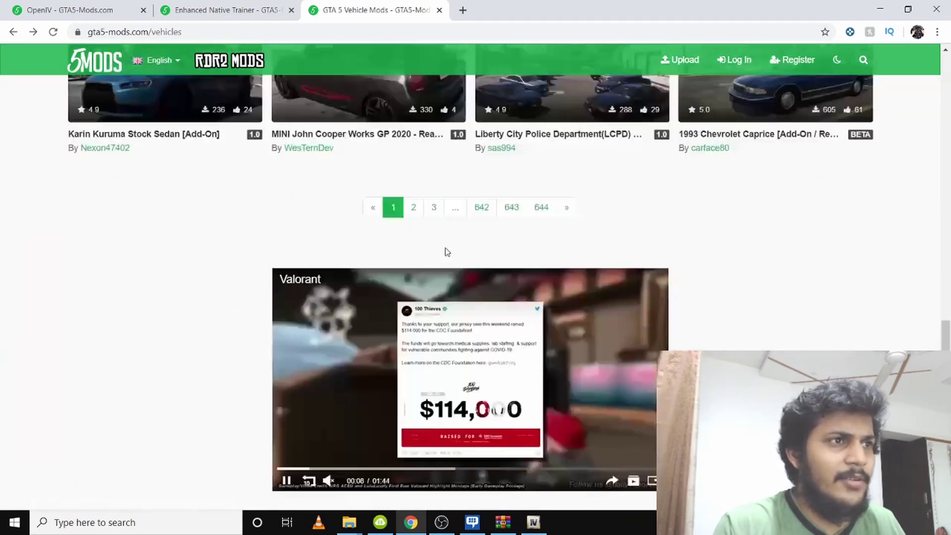
scroll(525, 302, up, 2)
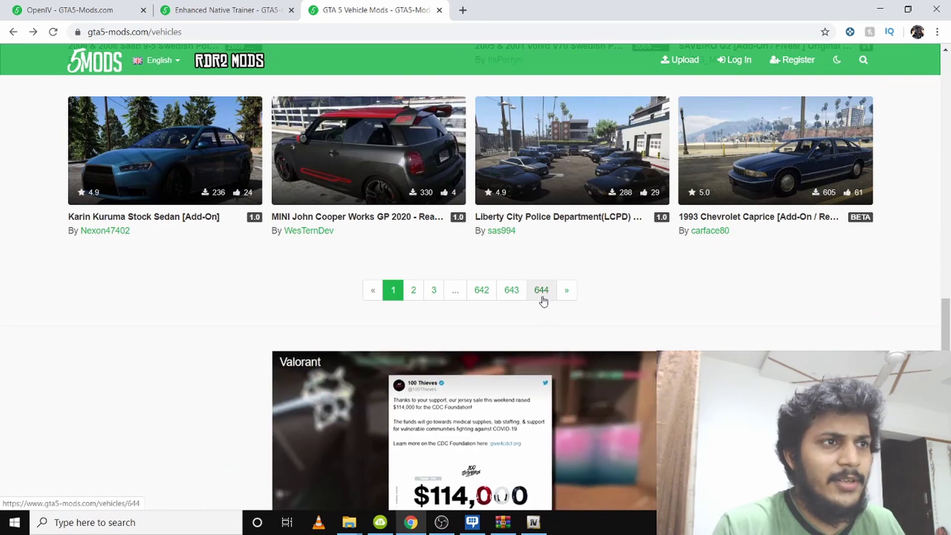
scroll(541, 300, up, 8)
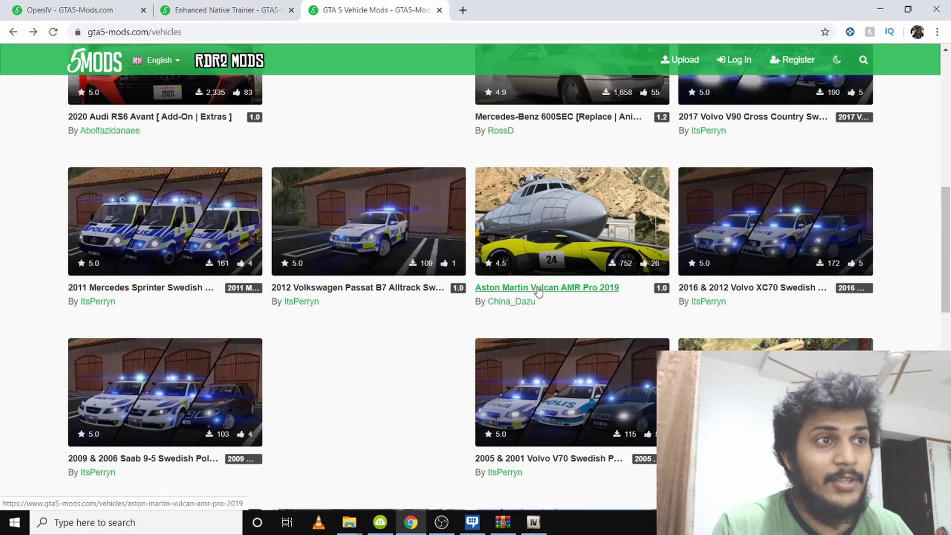
scroll(539, 292, up, 2)
scroll(402, 305, up, 6)
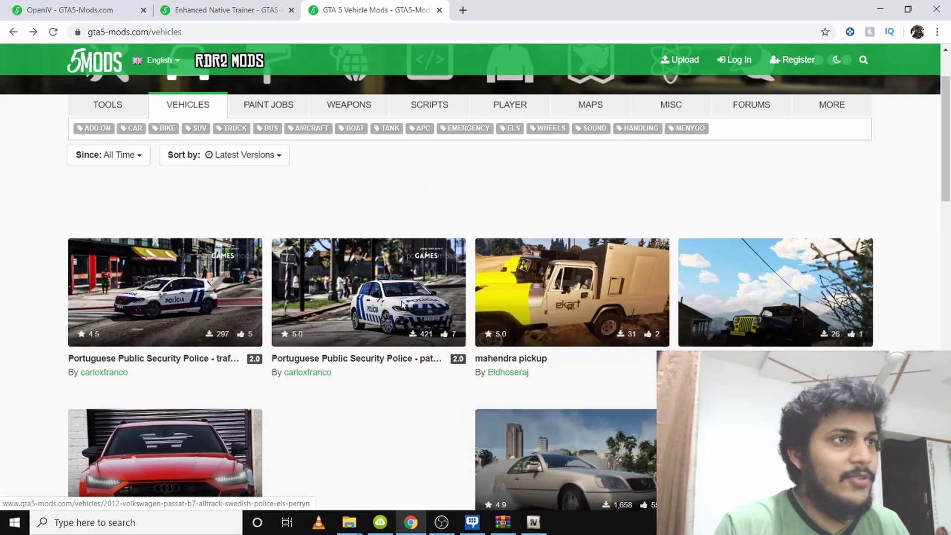
scroll(403, 305, up, 2)
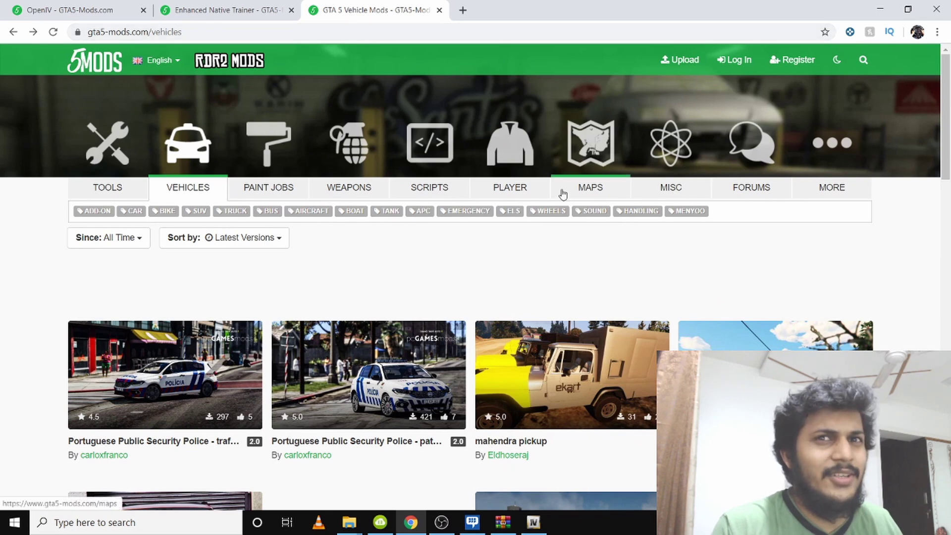
scroll(183, 253, down, 2)
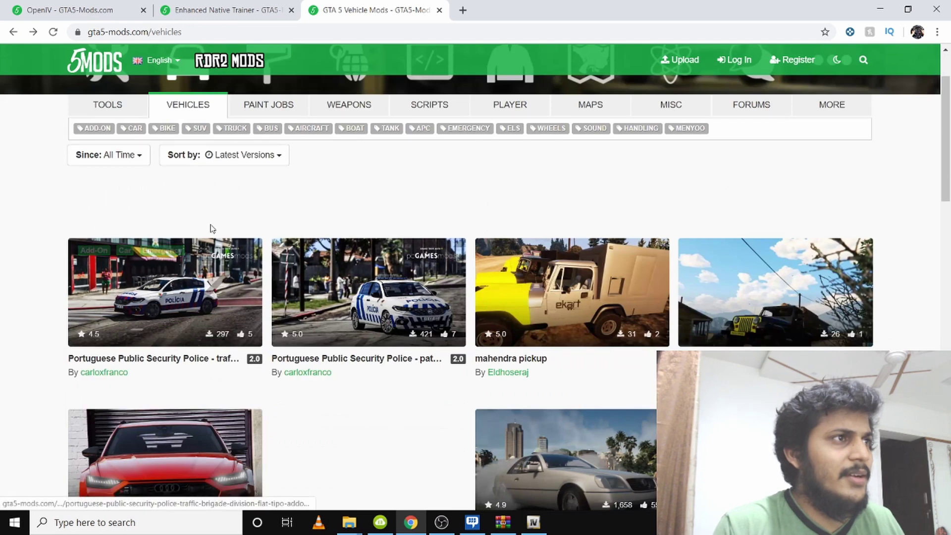
scroll(210, 228, up, 2)
click(228, 11)
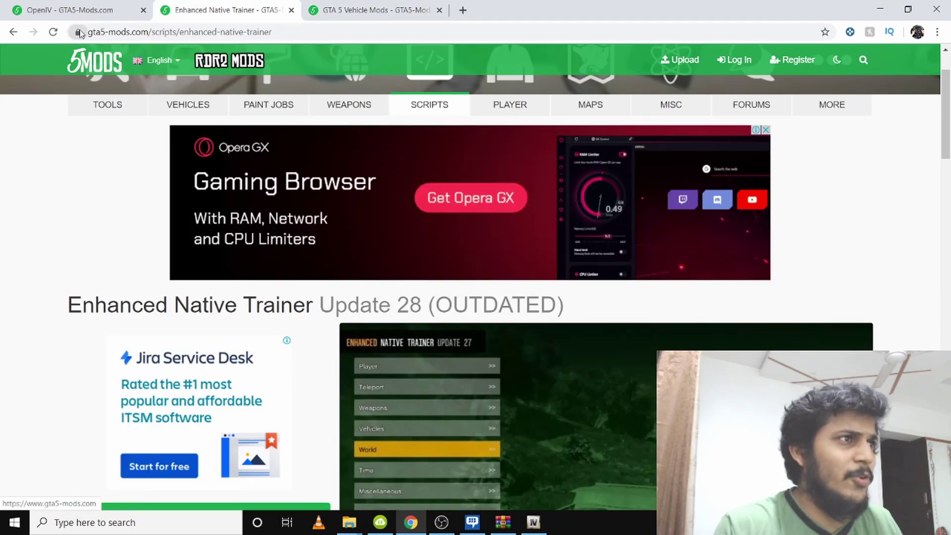
click(80, 7)
scroll(275, 177, up, 2)
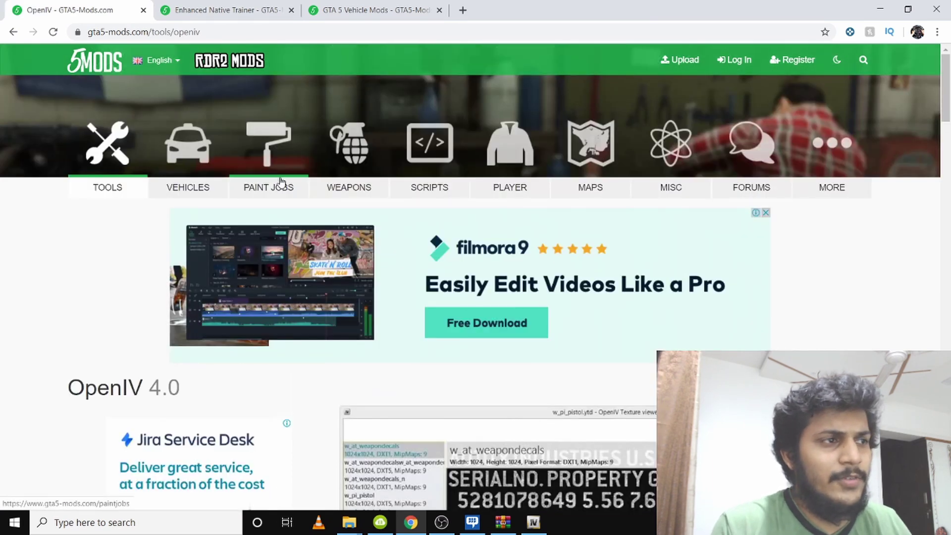
scroll(278, 189, down, 5)
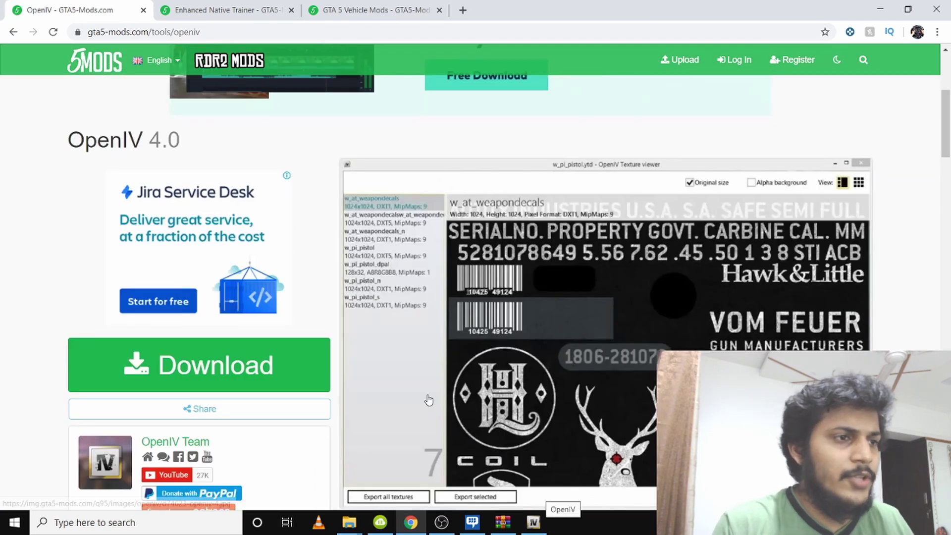
scroll(110, 59, up, 5)
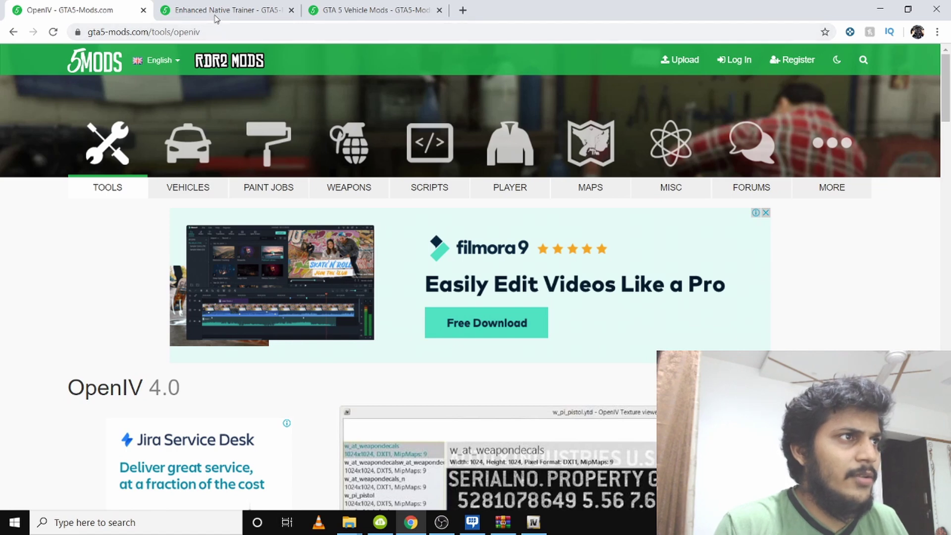
click(231, 10)
scroll(262, 223, down, 2)
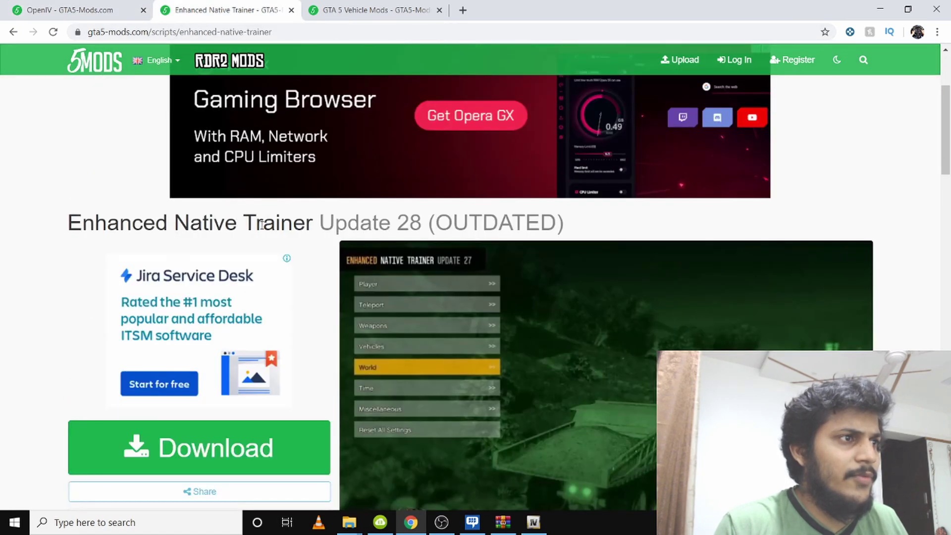
key(ctrl+Tab)
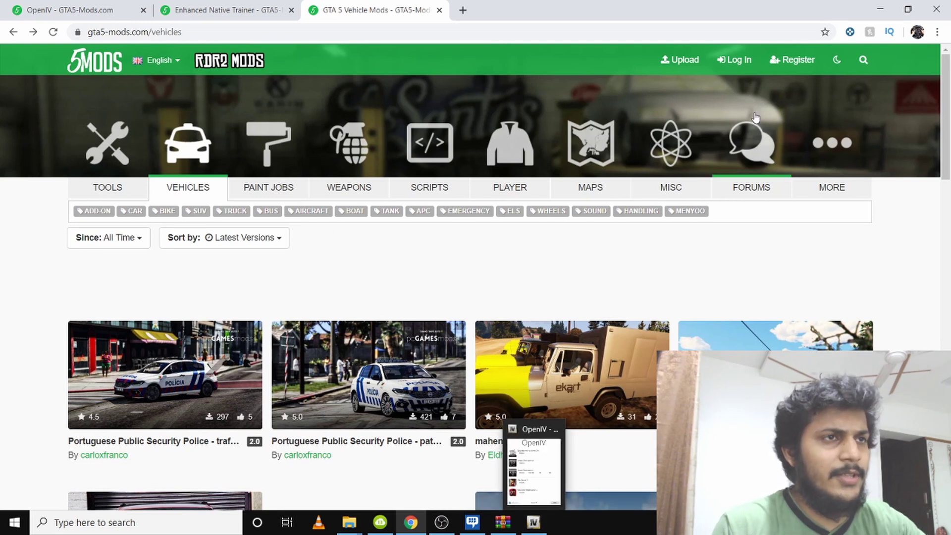
- Open d54596-ducati999.zip in WinRAR from Chrome's Downloads page
click(937, 32)
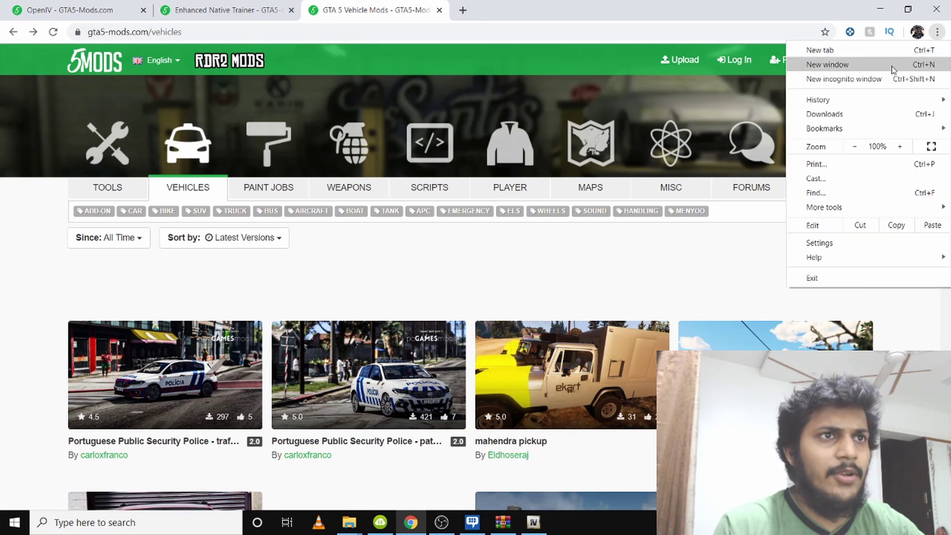
click(825, 114)
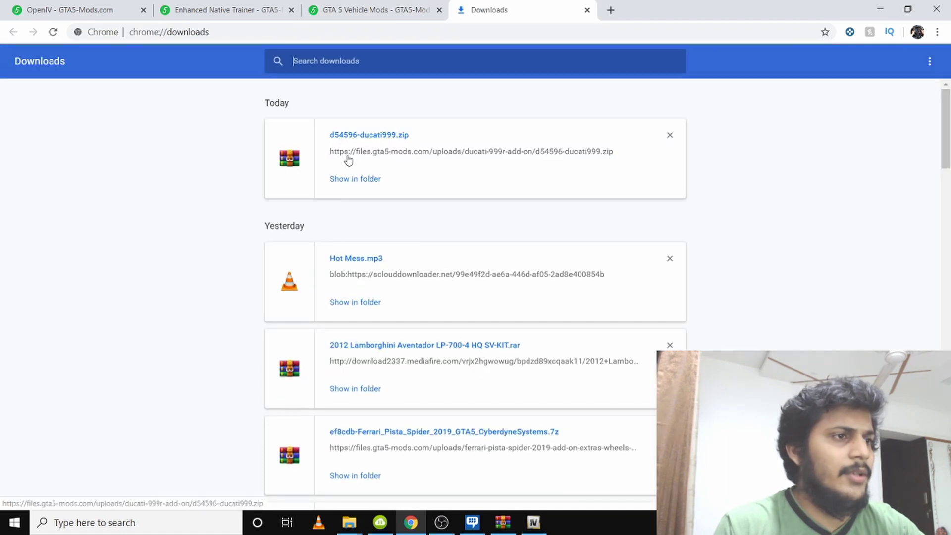
click(371, 135)
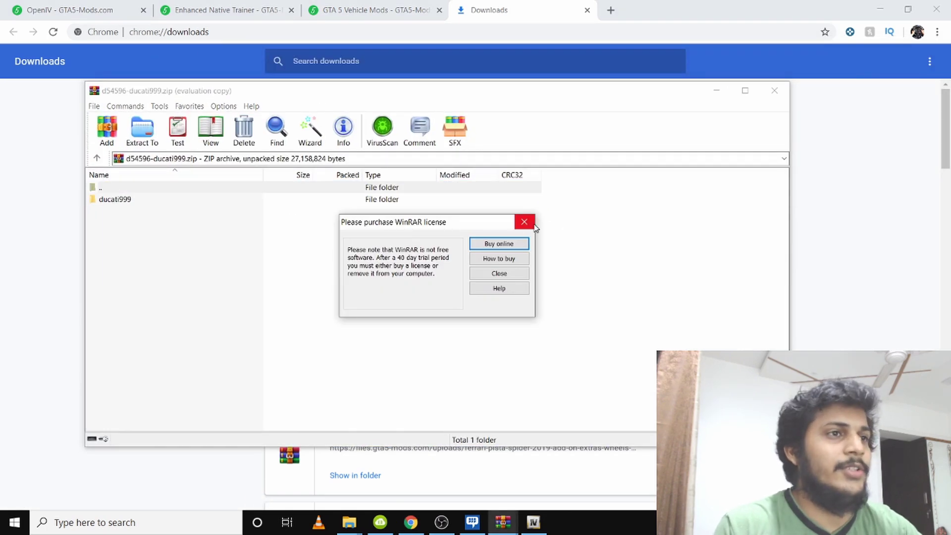
- Dismiss the licence reminder, copy the ducati999 folder to the clipboard, and show the desktop
click(526, 222)
click(268, 154)
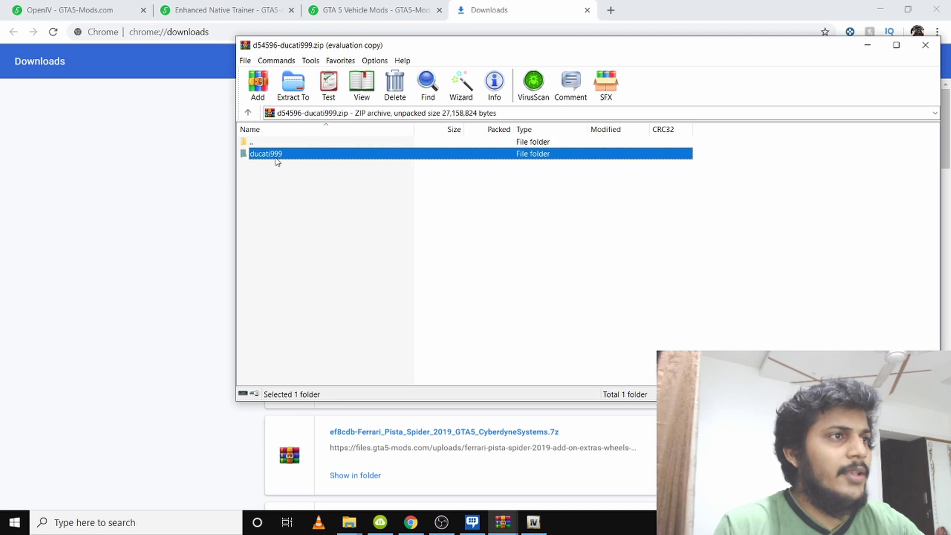
right_click(276, 157)
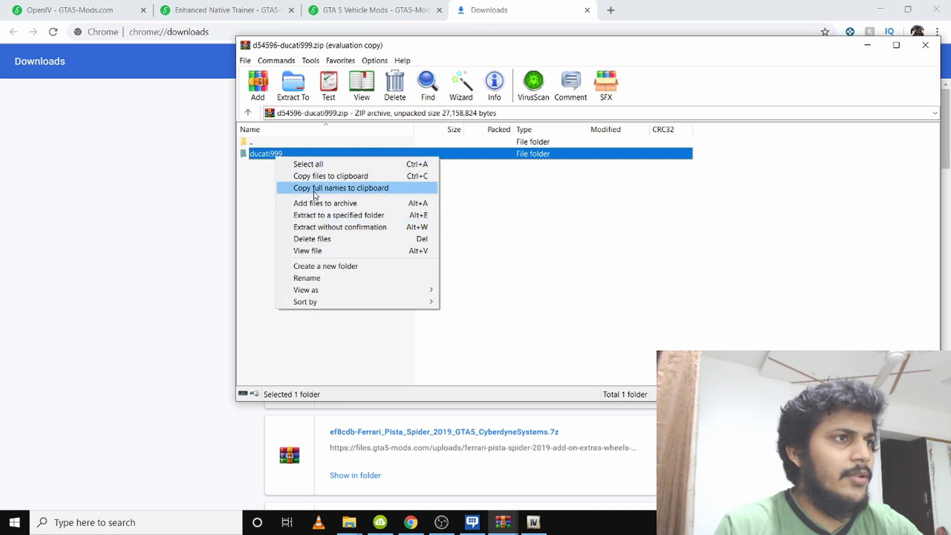
click(317, 176)
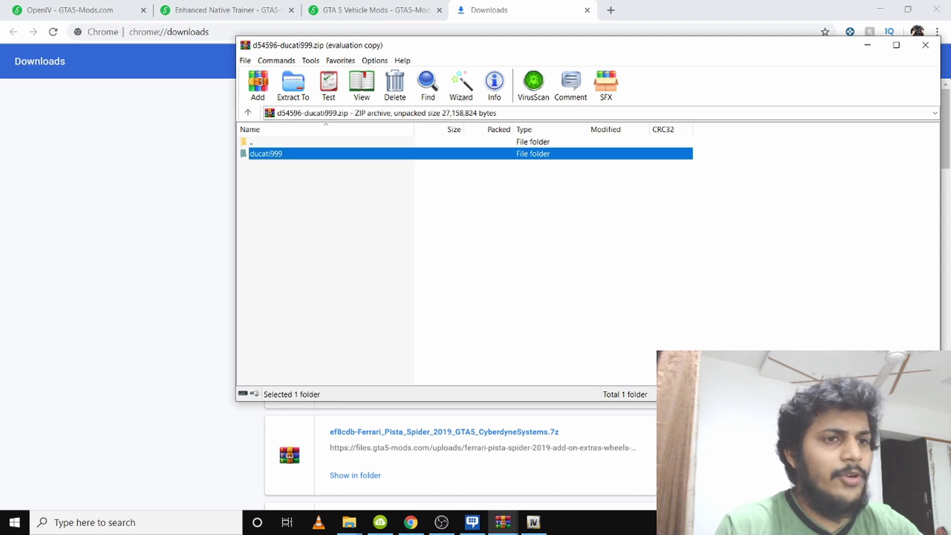
key(super+d)
- Paste ducati999 onto the desktop and place it in the top row beside New Text Document
right_click(723, 227)
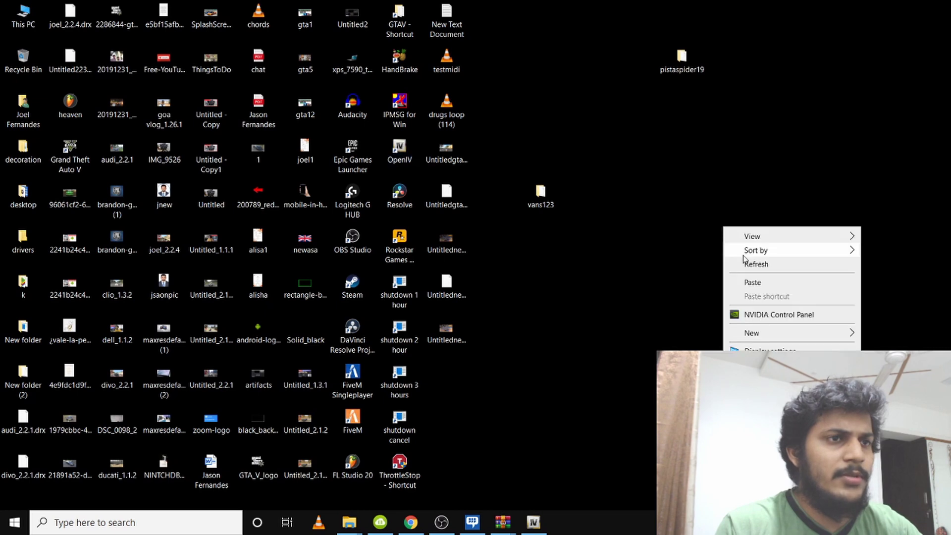
click(761, 281)
drag(729, 196, 495, 34)
click(491, 43)
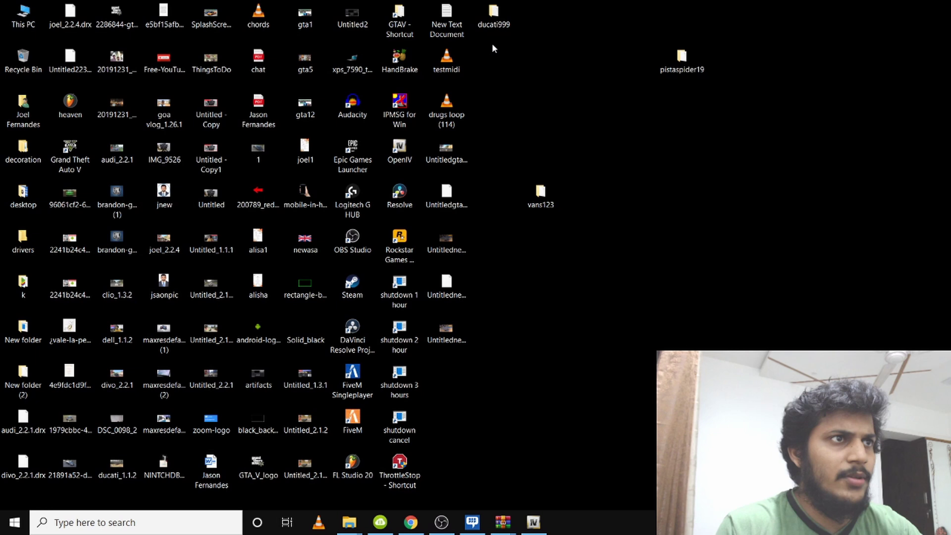
click(492, 44)
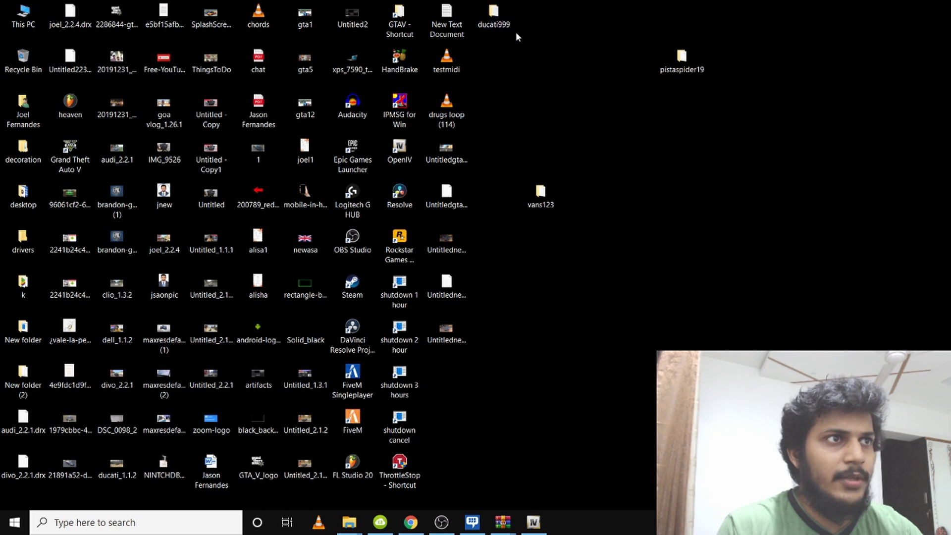
click(492, 17)
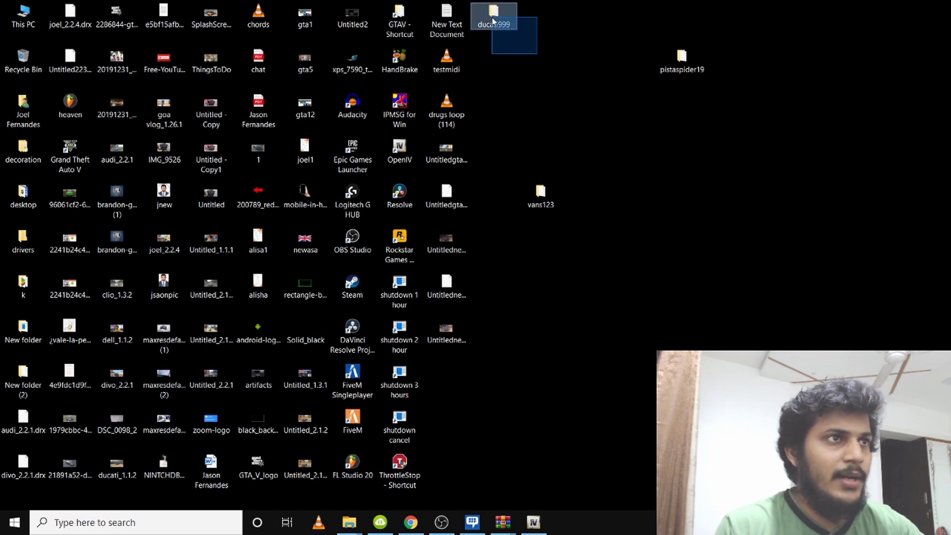
click(506, 43)
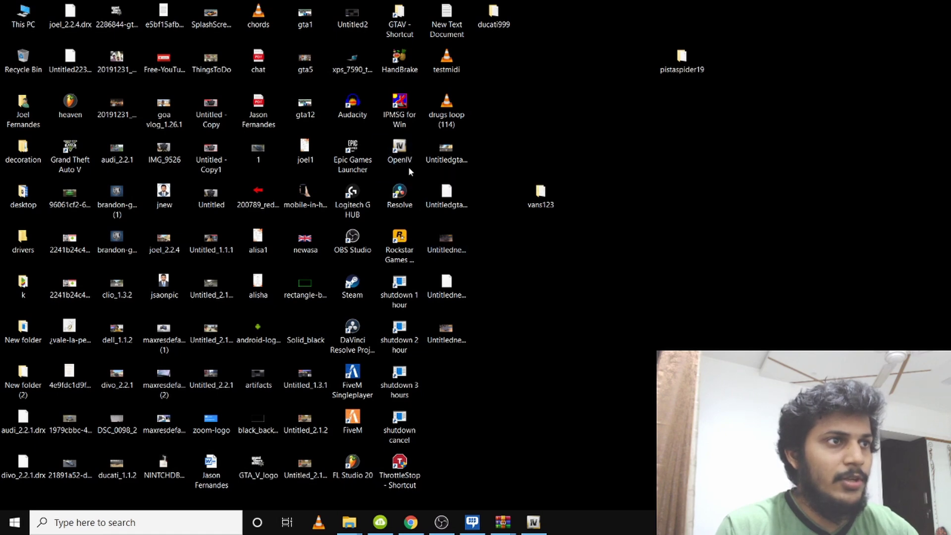
- Launch OpenIV, close the duplicate selector, and open Grand Theft Auto V for Windows
click(402, 153)
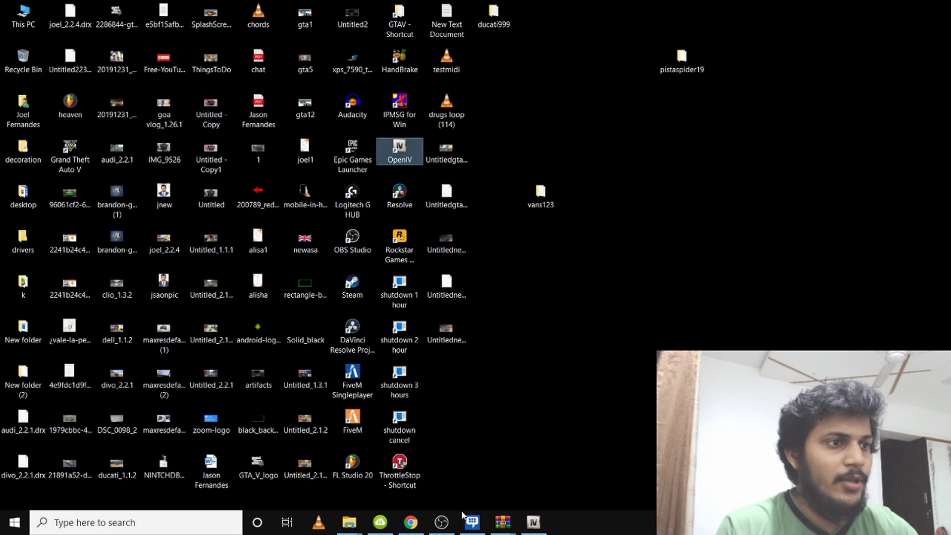
click(542, 525)
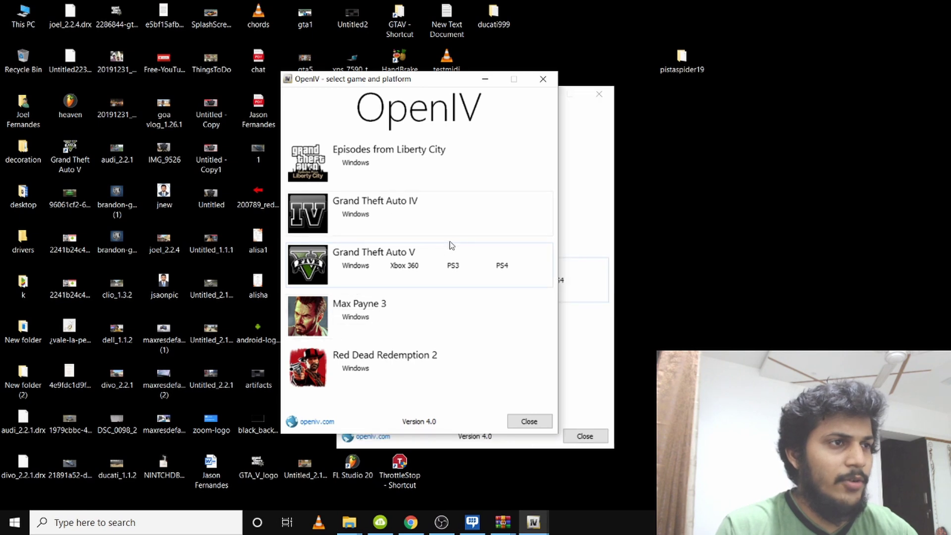
click(600, 95)
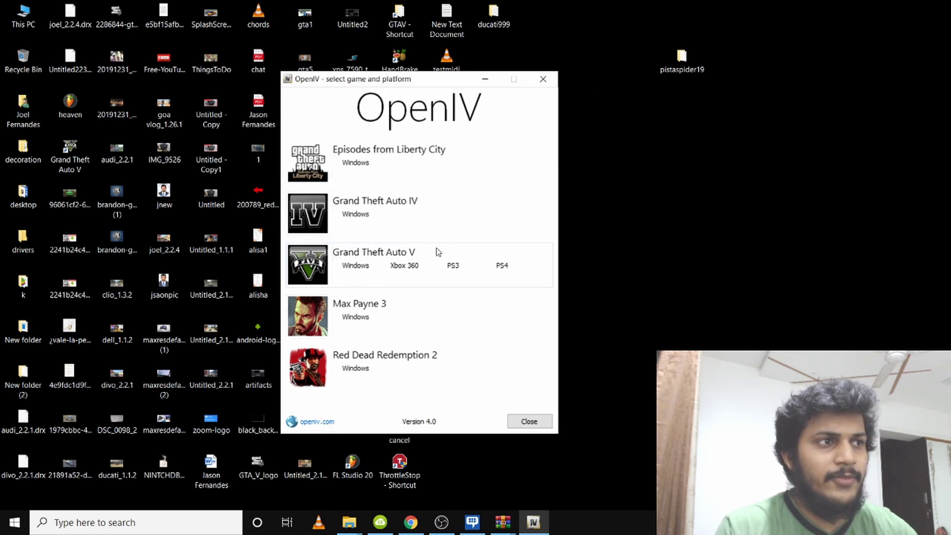
click(356, 267)
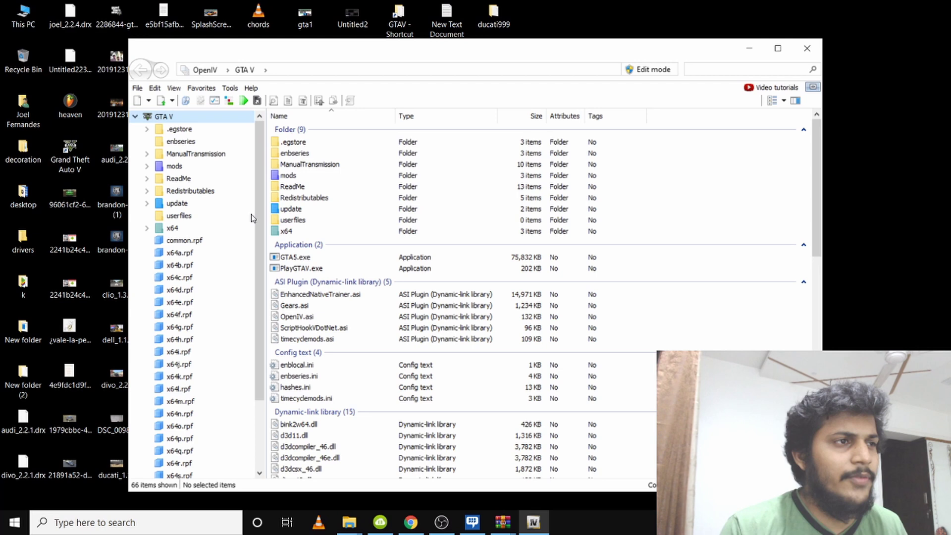
- Open the update folder, briefly explore update.rpf's common folder, then enter update\x64 toward dlcpacks
double_click(292, 208)
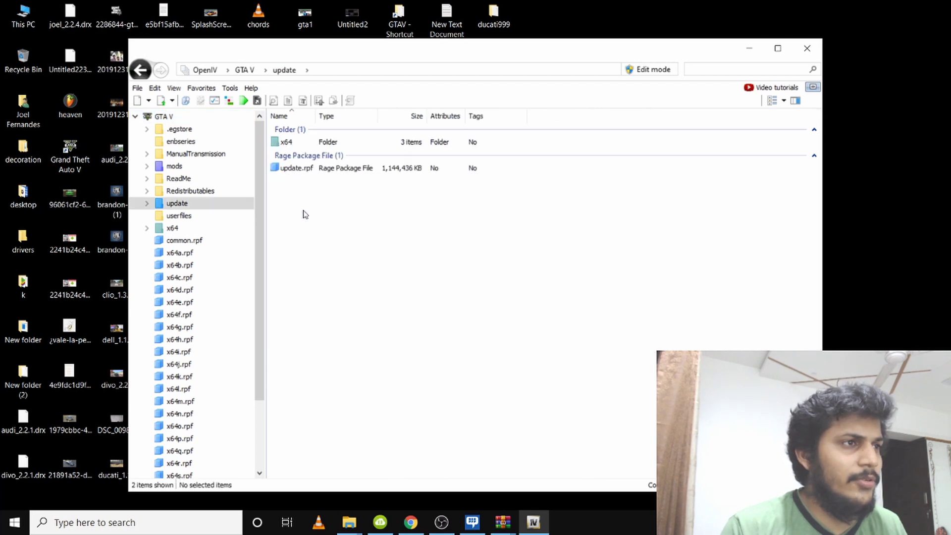
double_click(299, 169)
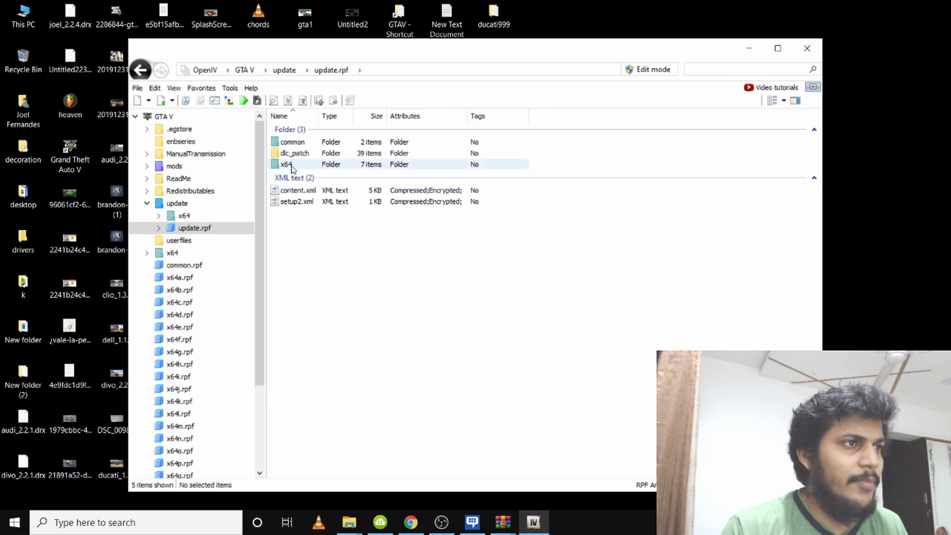
double_click(298, 143)
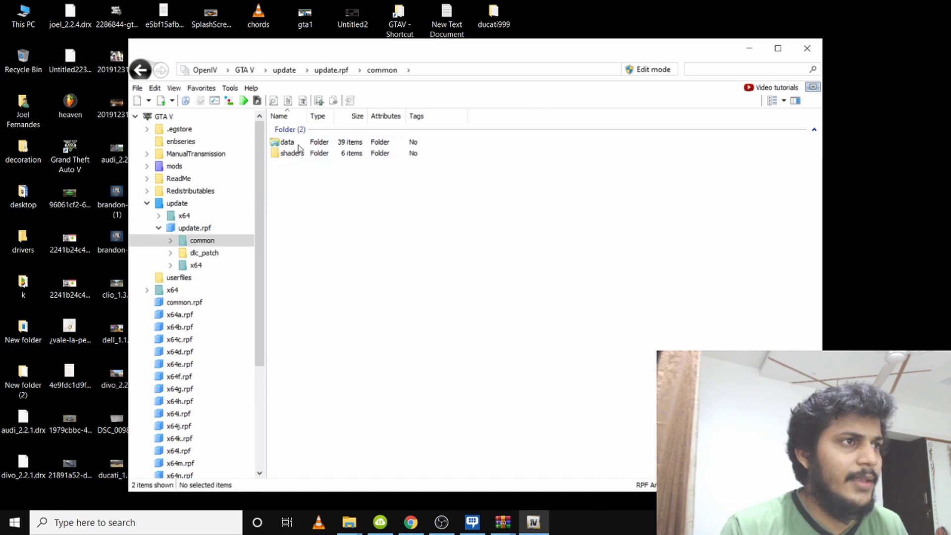
click(143, 74)
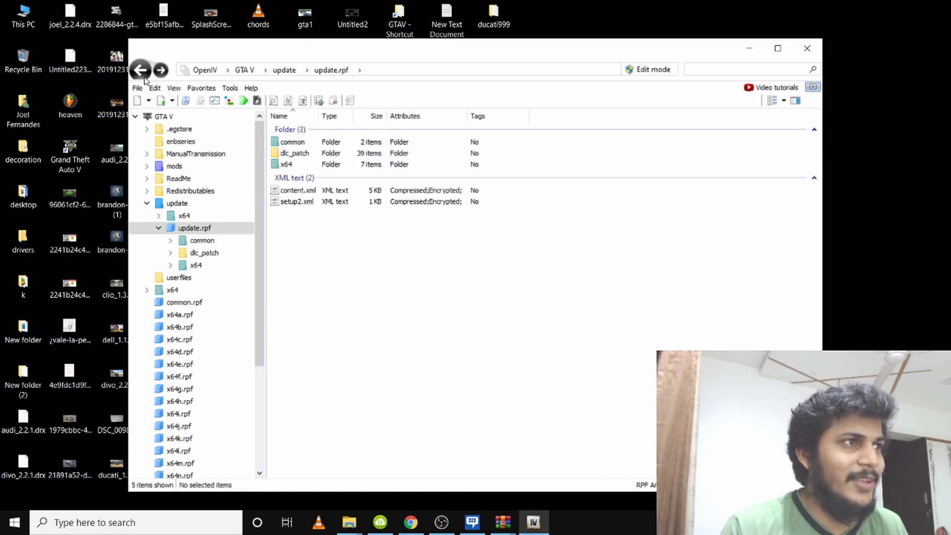
double_click(288, 165)
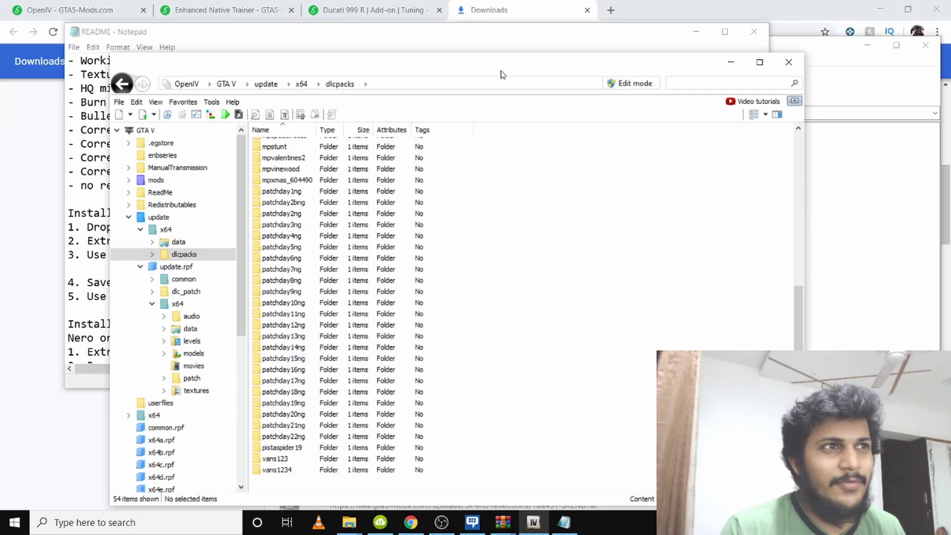
- Reposition the OpenIV window and enable edit mode, confirming the prompt
drag(501, 75, 485, 51)
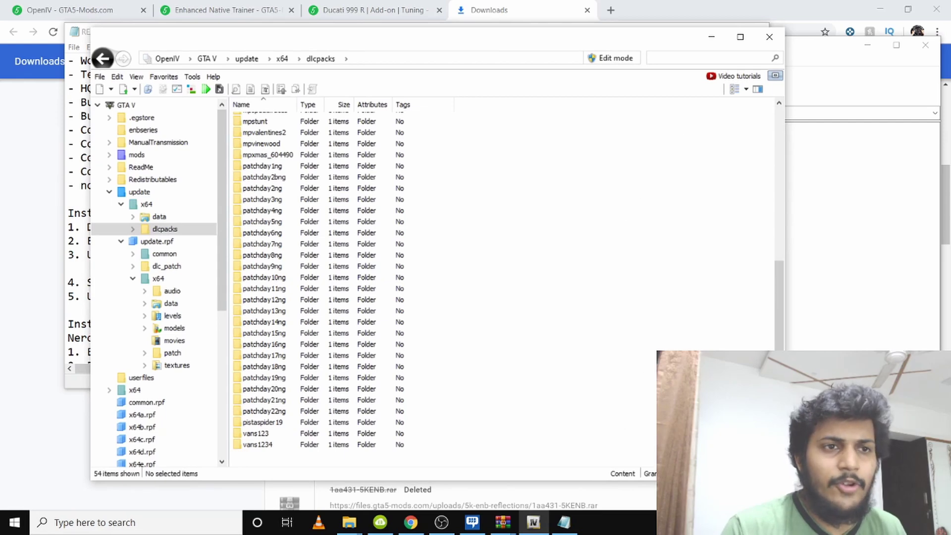
key(super+d)
click(510, 67)
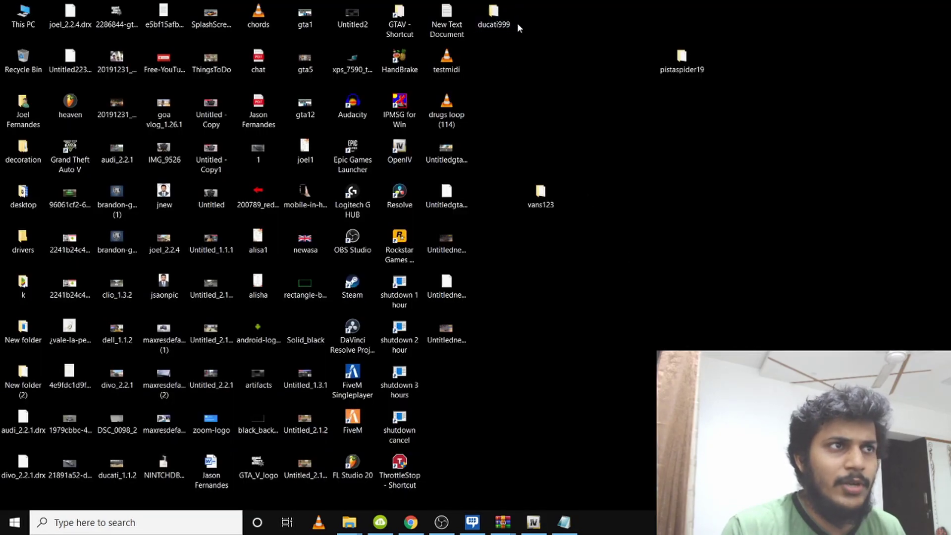
click(536, 524)
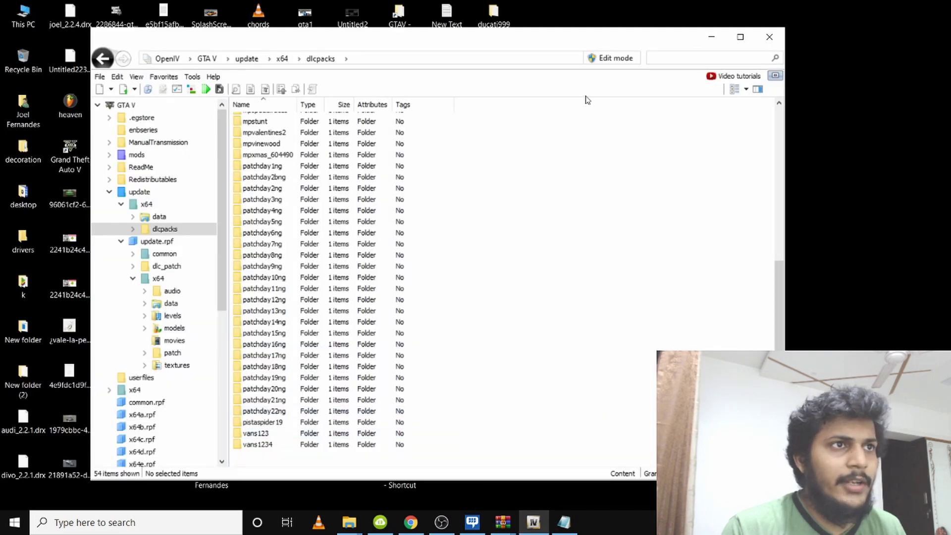
drag(496, 47, 415, 55)
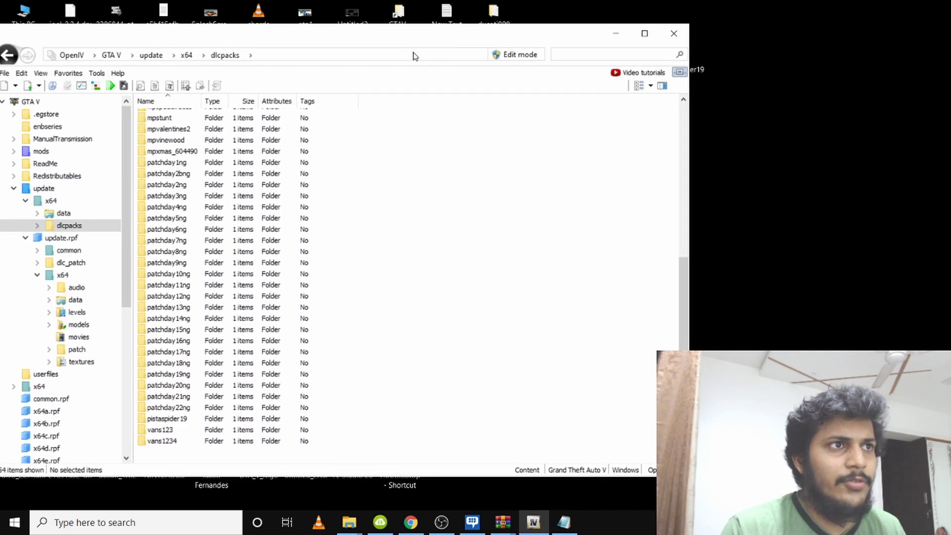
click(525, 60)
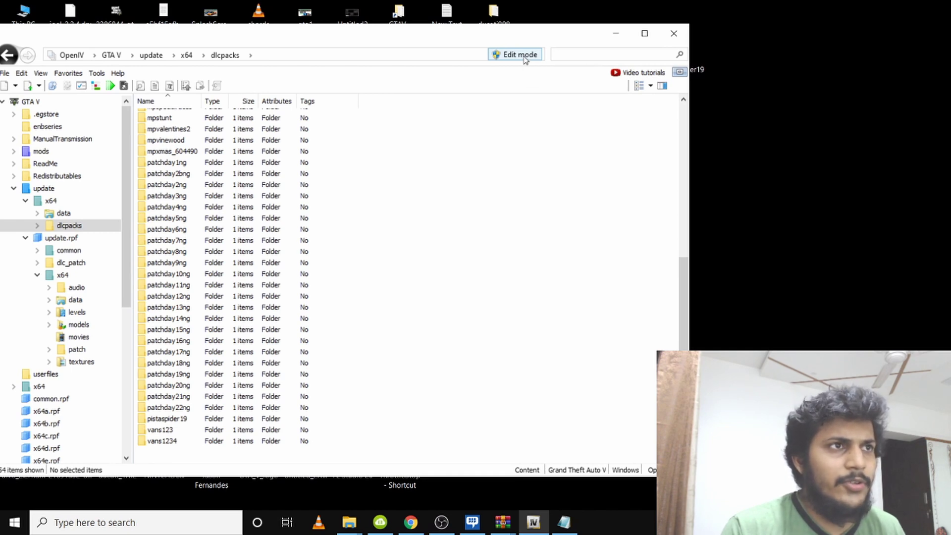
click(536, 303)
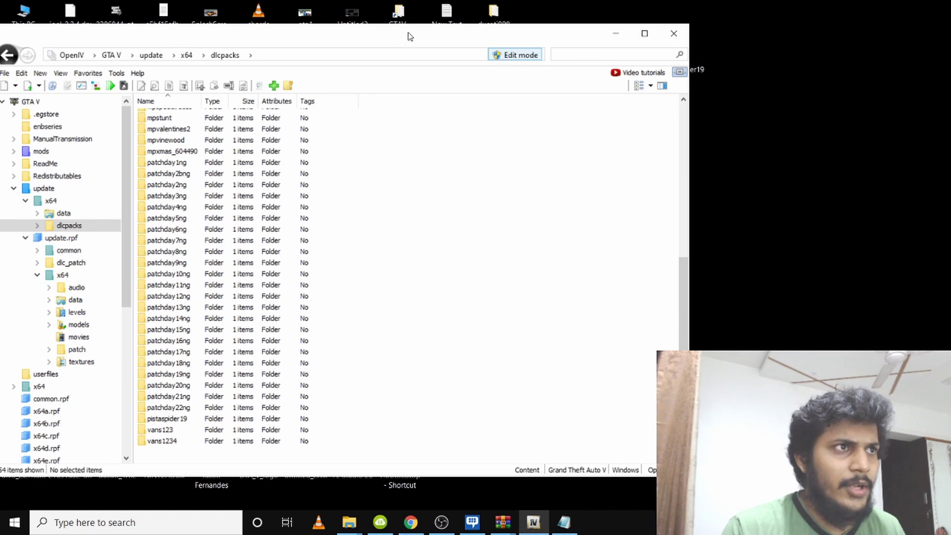
- Drag the ducati999 folder from the desktop into the dlcpacks file list
drag(408, 35, 444, 64)
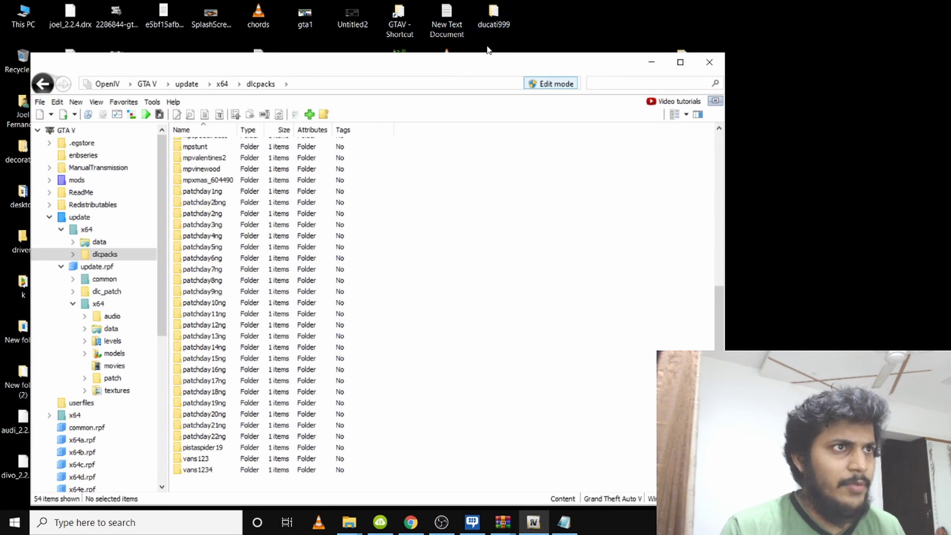
drag(493, 21, 491, 333)
scroll(470, 319, down, 8)
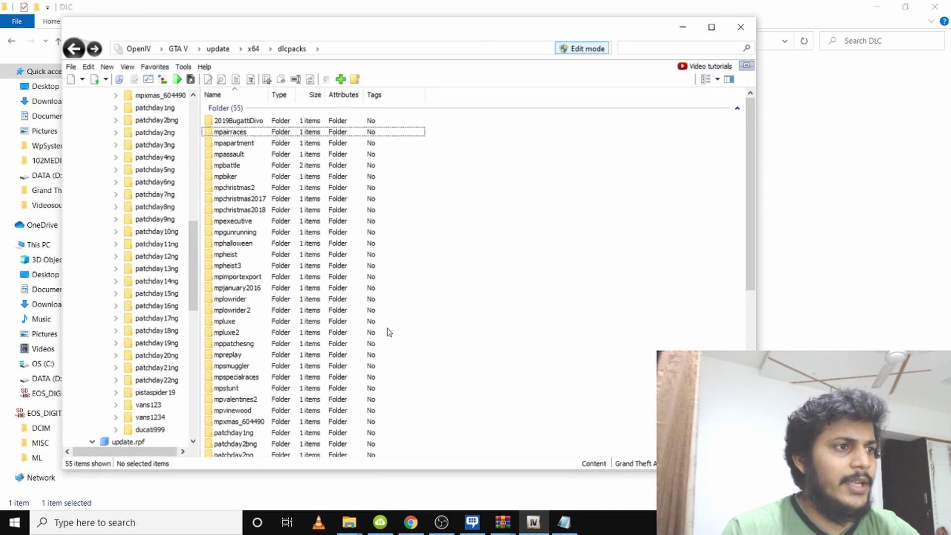
scroll(388, 332, down, 9)
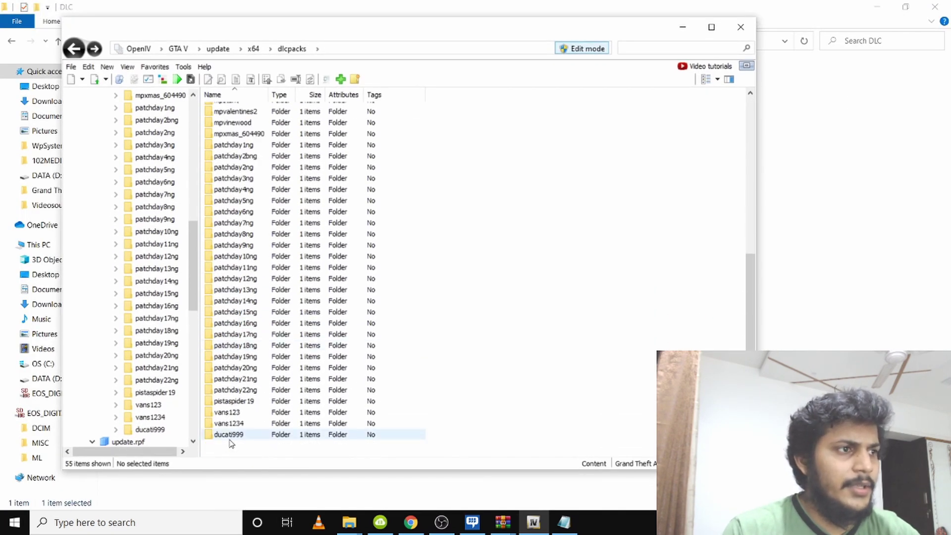
click(565, 524)
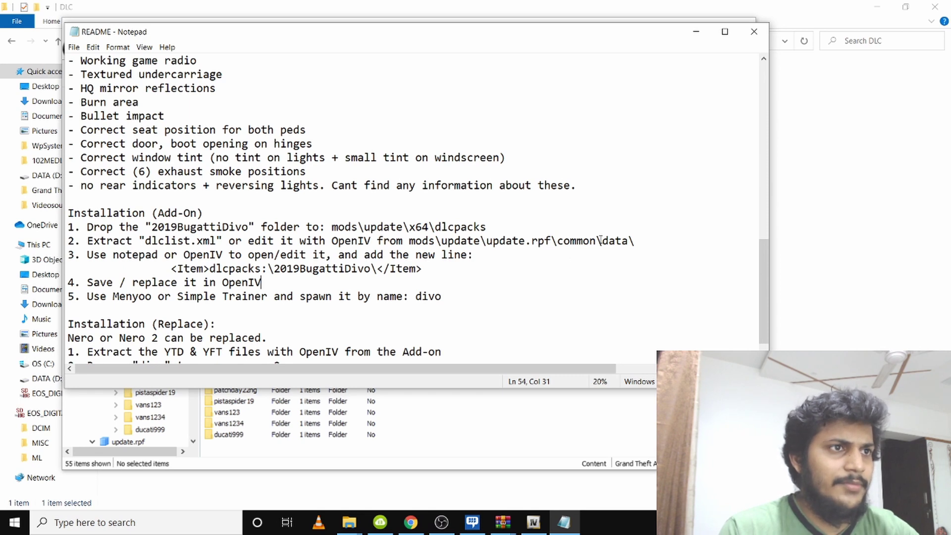
drag(635, 241, 409, 241)
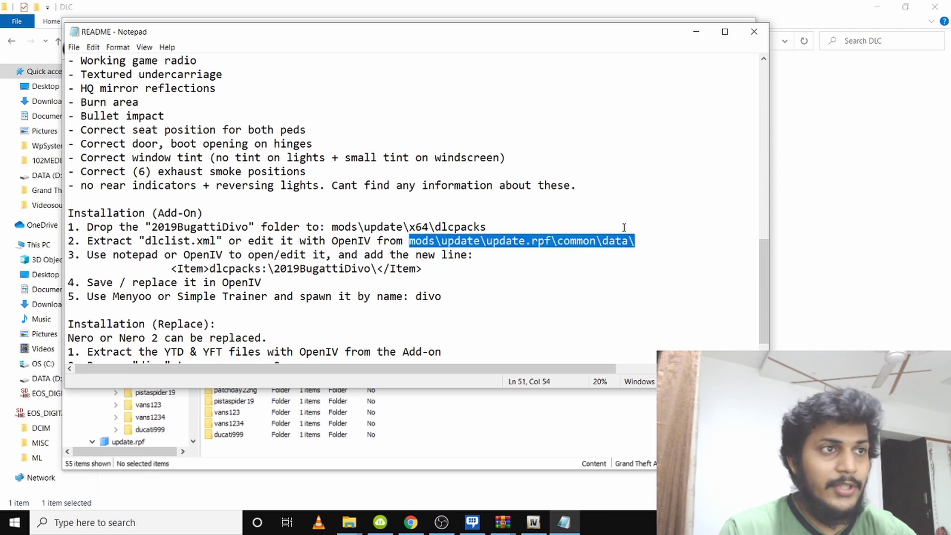
click(534, 524)
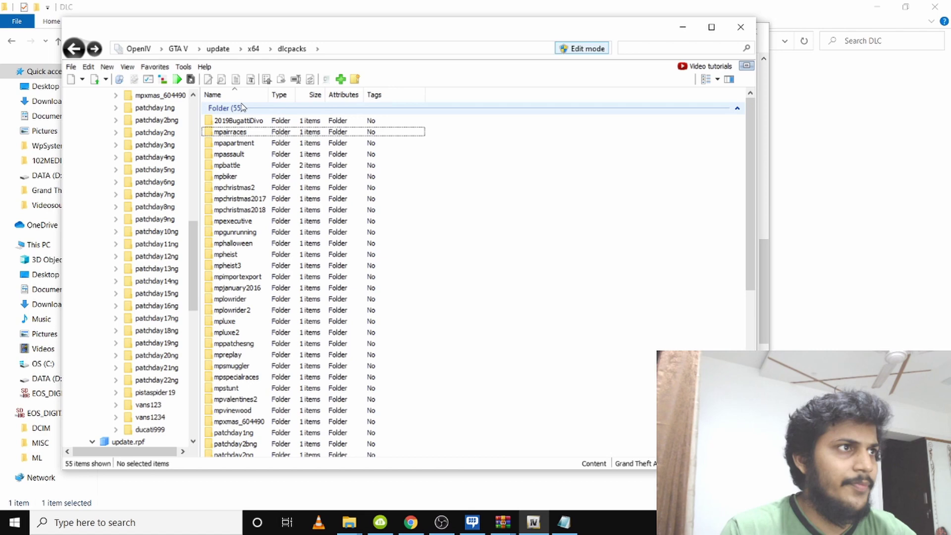
- From the GTA V root, open mods\update\update.rpf
click(178, 48)
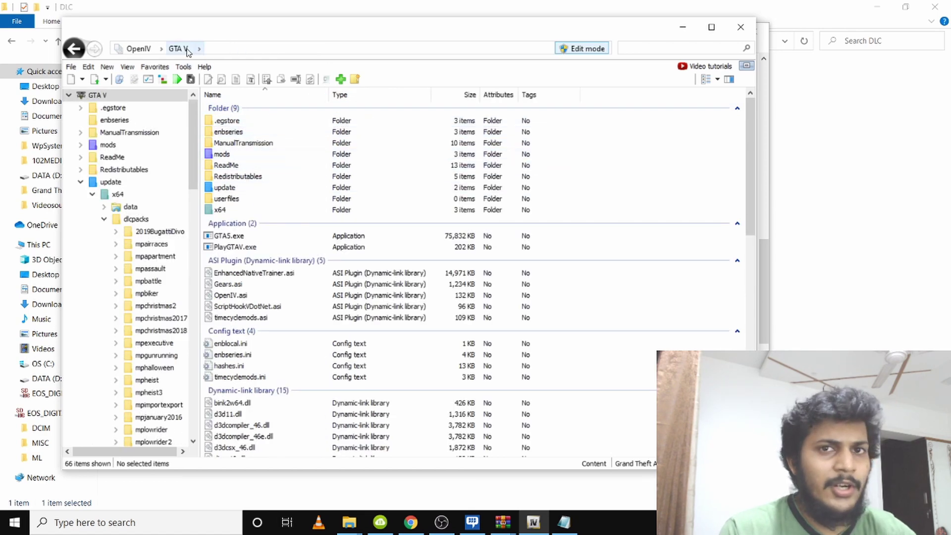
click(250, 154)
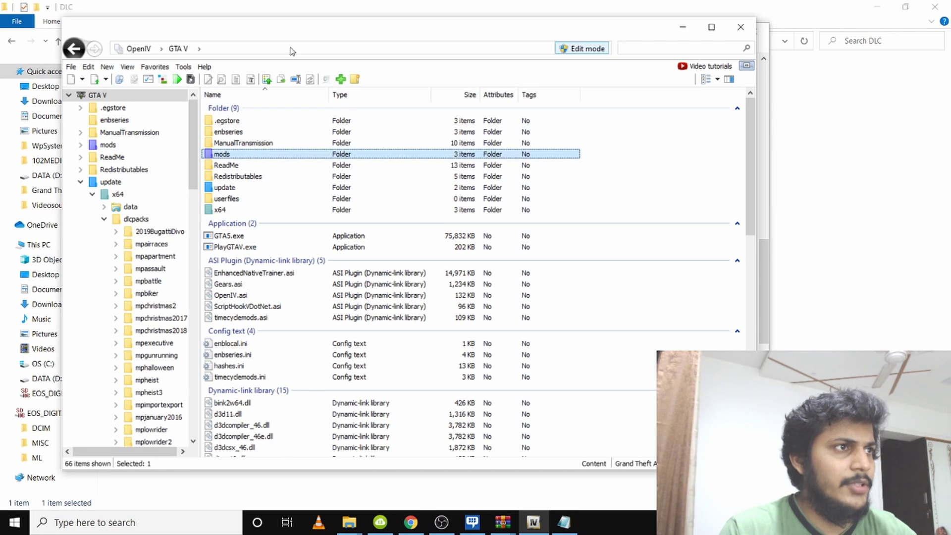
double_click(228, 155)
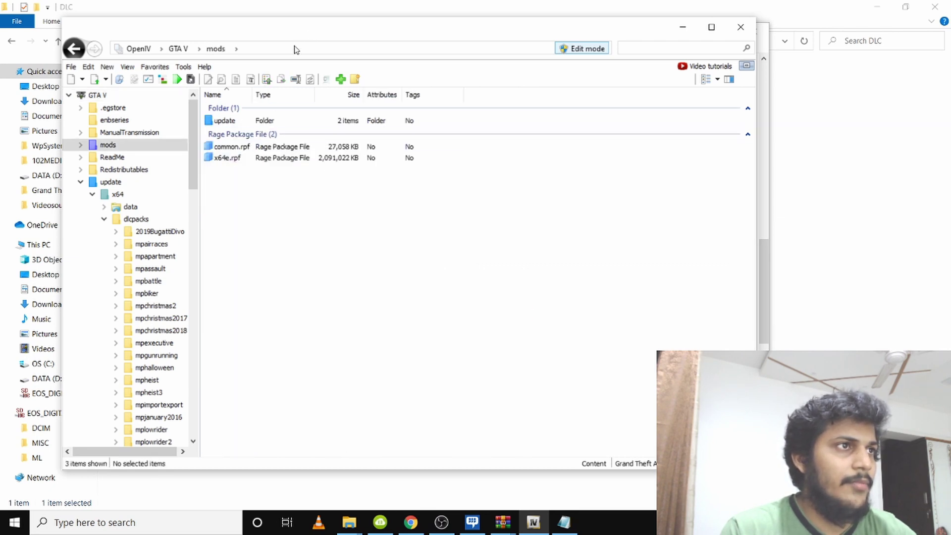
drag(303, 40, 400, 198)
double_click(267, 199)
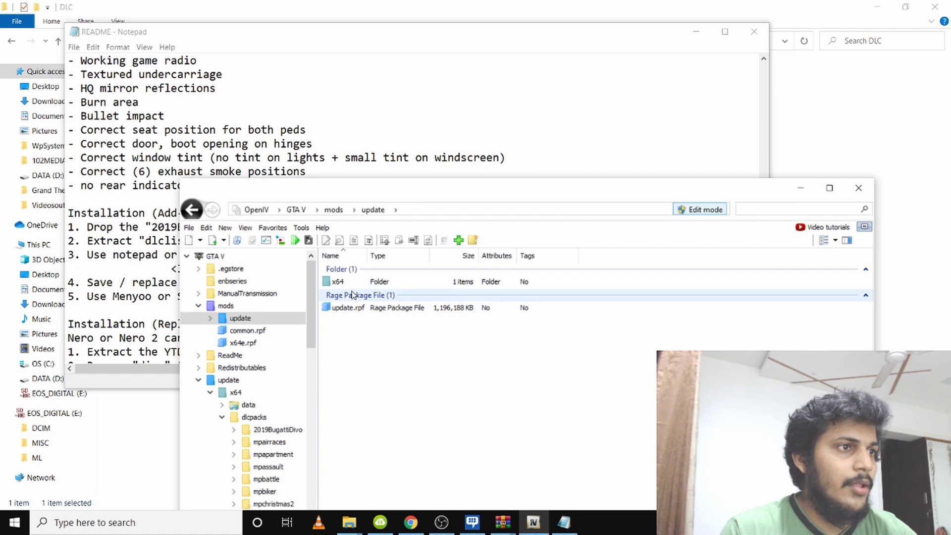
click(351, 311)
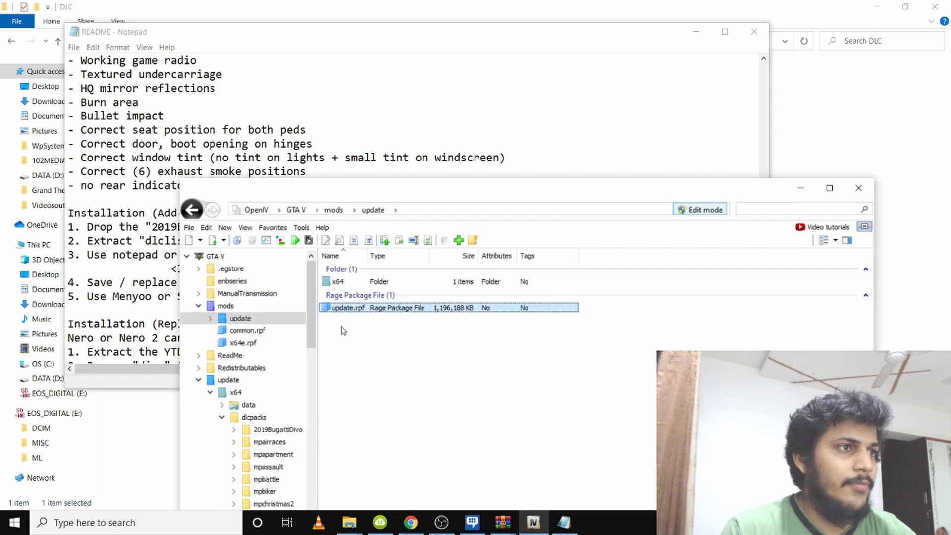
double_click(342, 308)
- Enter common\data inside update.rpf and select dlclist.xml
drag(399, 194, 370, 80)
double_click(311, 170)
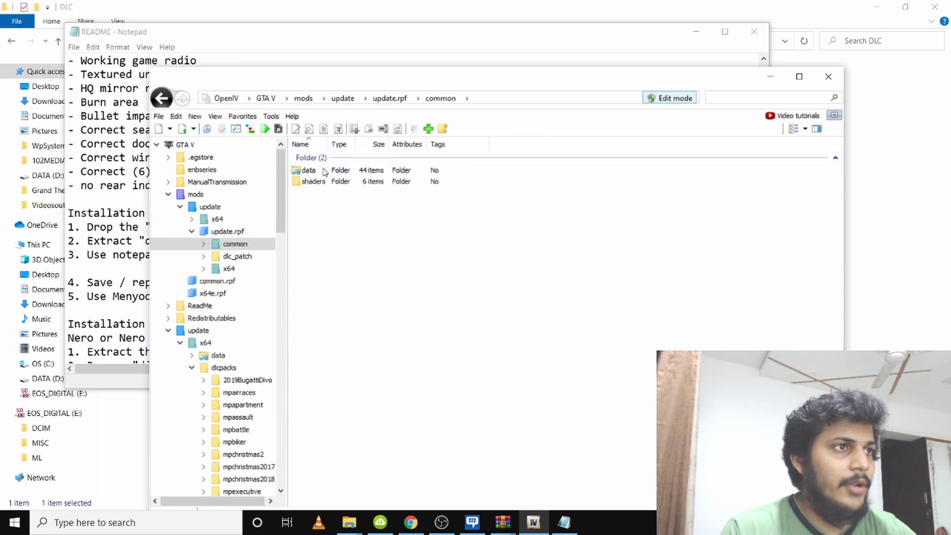
double_click(317, 170)
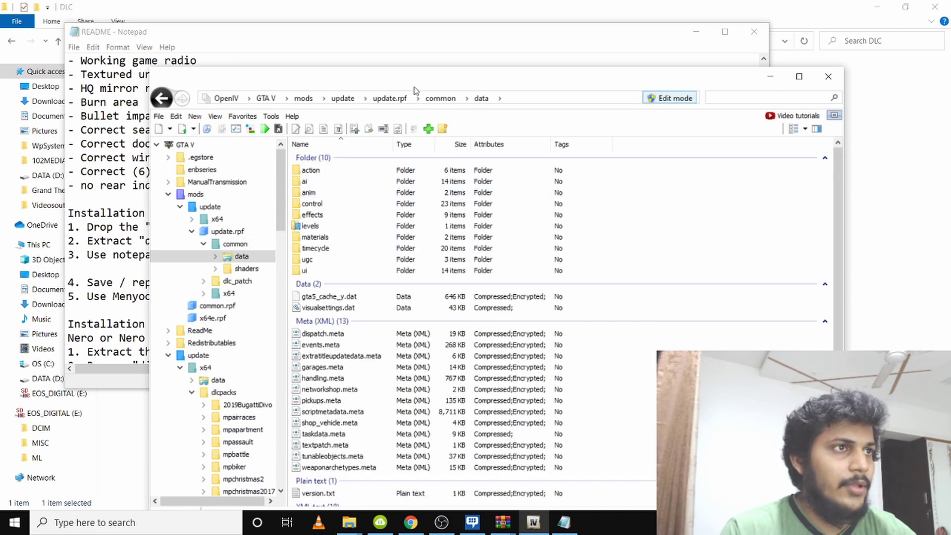
drag(416, 91, 412, 69)
scroll(350, 302, down, 6)
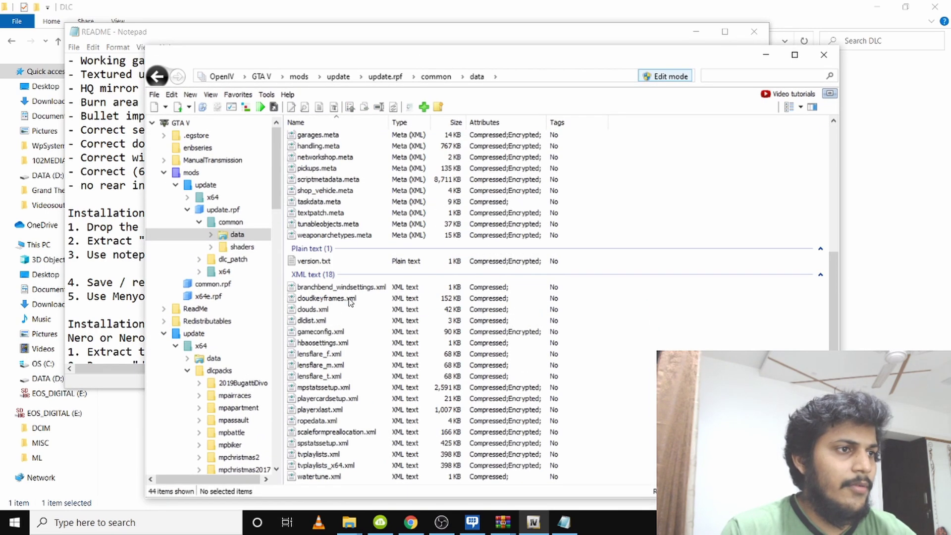
scroll(351, 302, down, 1)
click(325, 308)
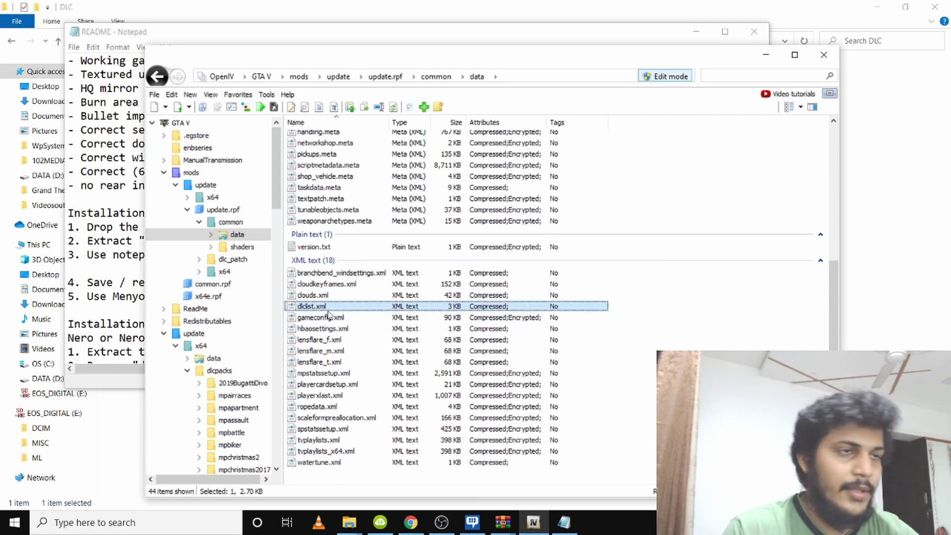
- Switch OpenIV into edit mode and open dlclist.xml in its text editor
click(656, 77)
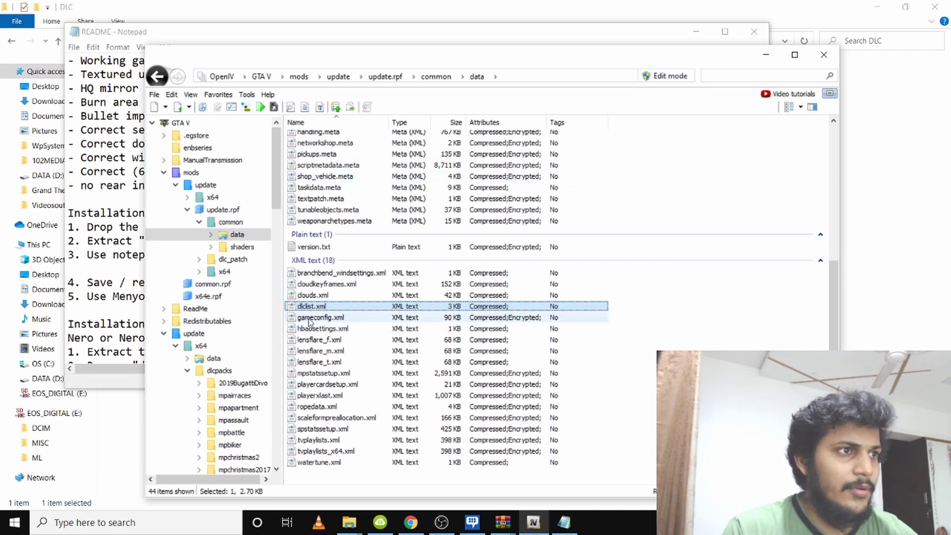
right_click(322, 308)
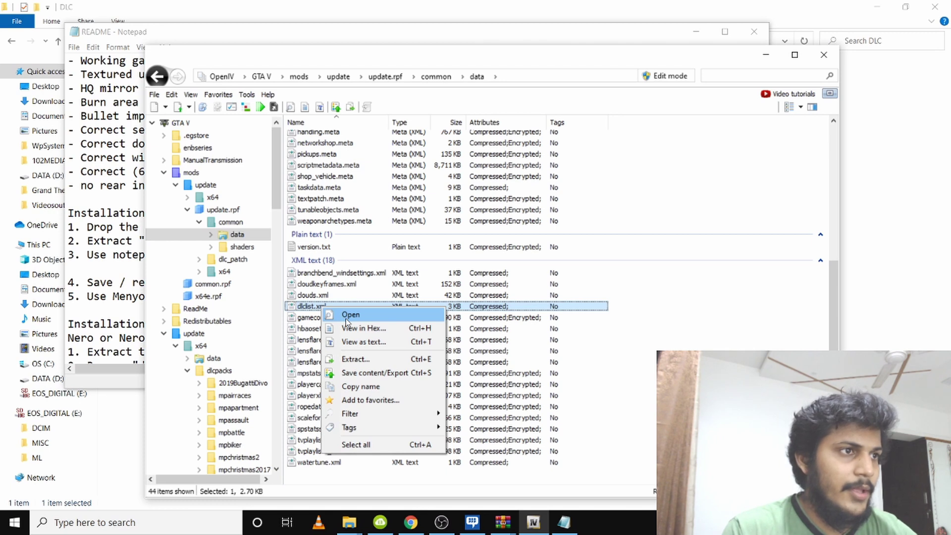
click(667, 77)
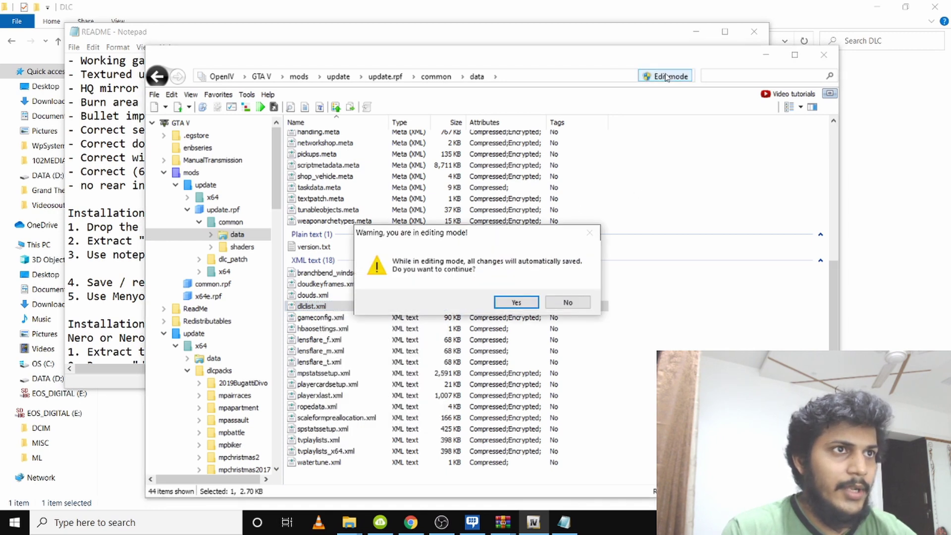
click(516, 303)
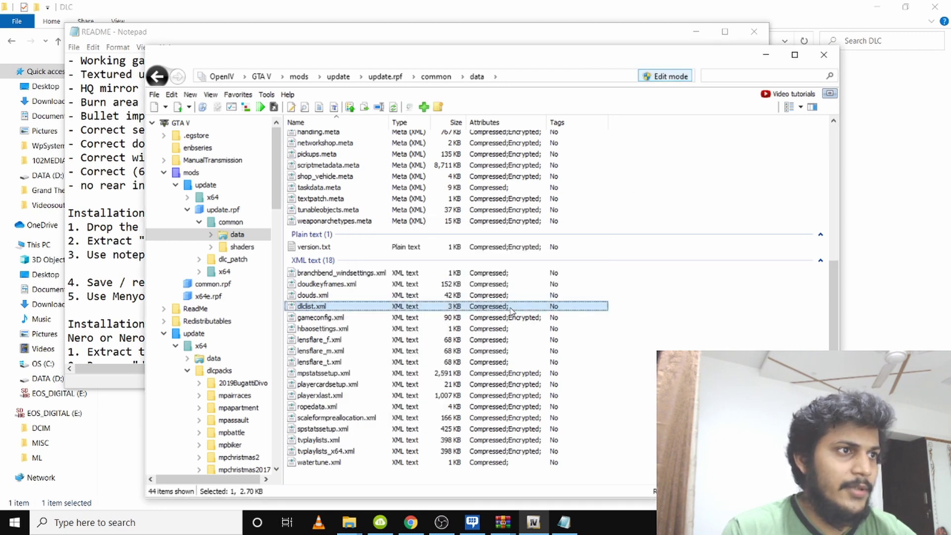
right_click(333, 311)
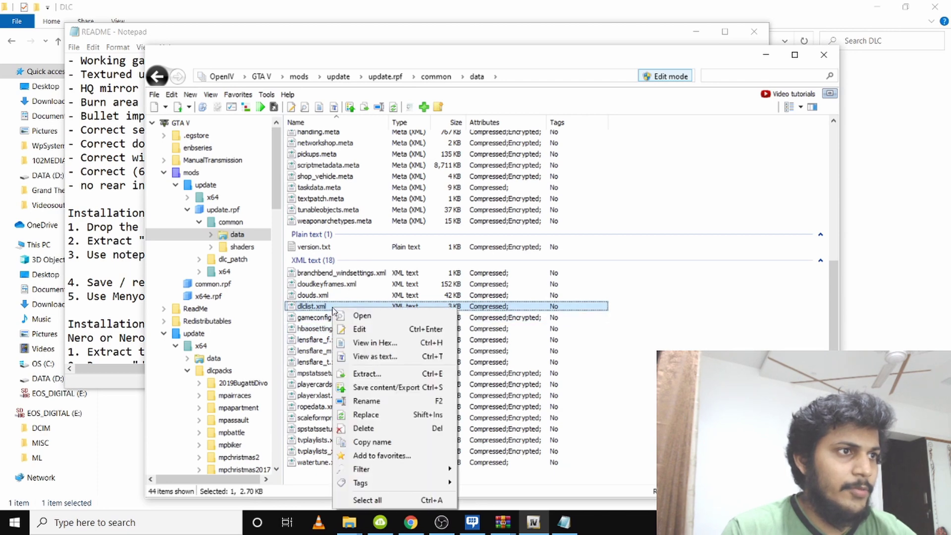
click(359, 329)
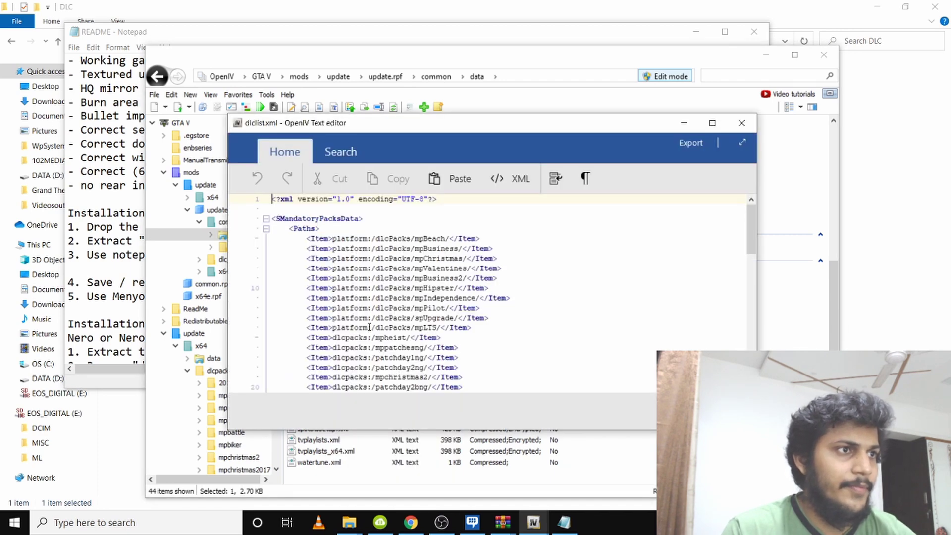
scroll(388, 325, down, 10)
scroll(387, 325, down, 7)
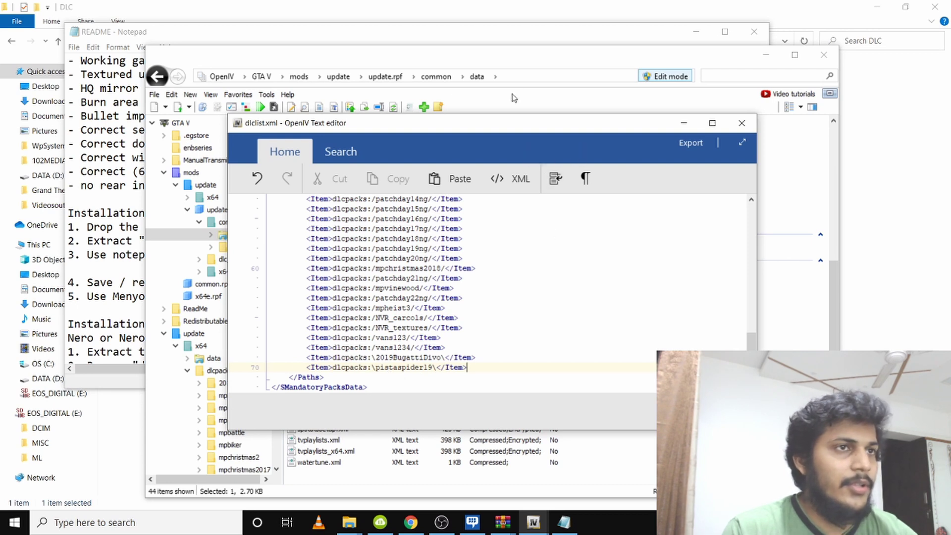
key(shift+Home)
key(ctrl+c)
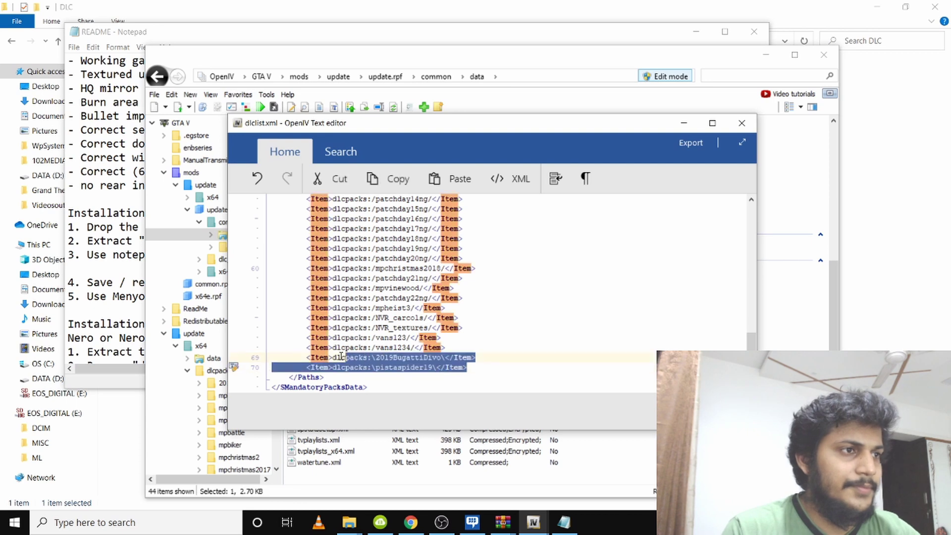
click(489, 365)
key(Return)
key(ctrl+v)
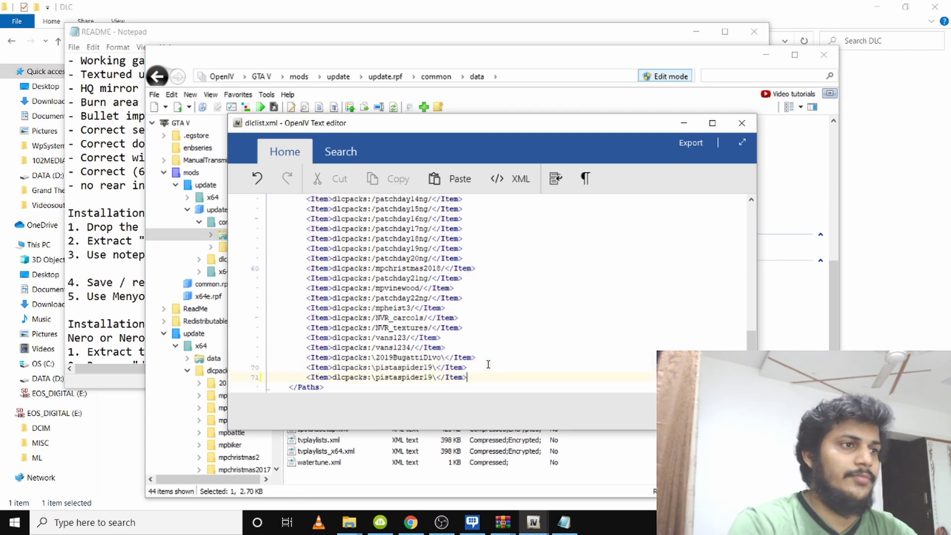
- Copy the ducati999 folder name and replace pistaspider19 on line 71 with it
mouse_move(563, 523)
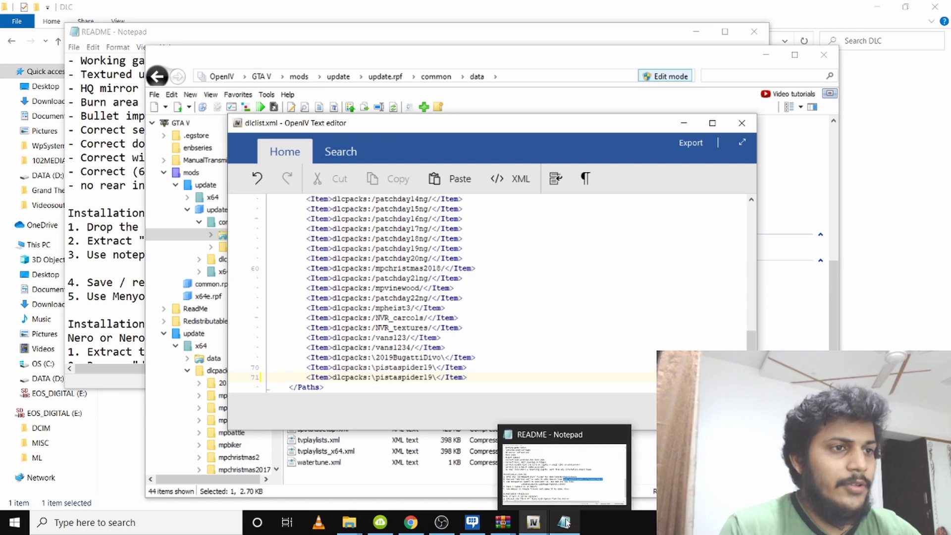
click(566, 460)
click(914, 79)
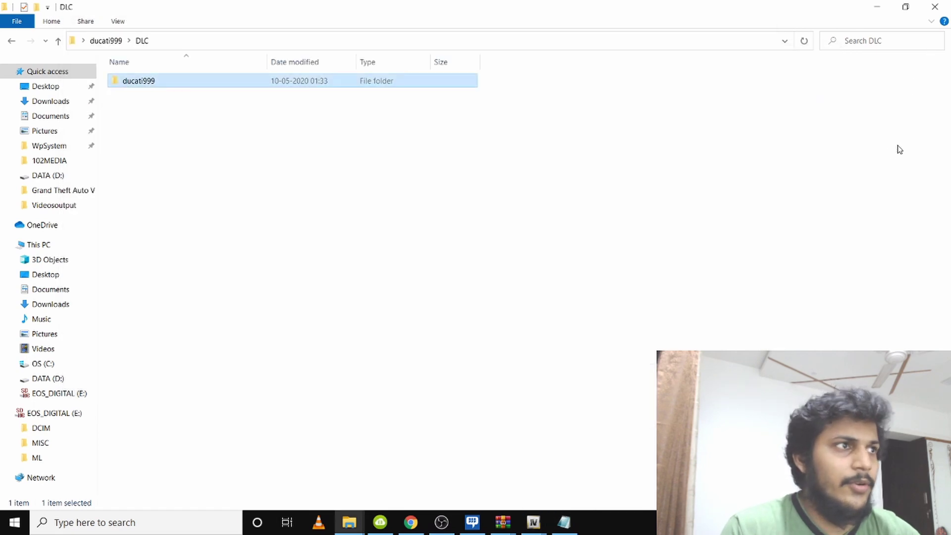
click(145, 81)
key(ctrl+c)
click(347, 228)
mouse_move(564, 523)
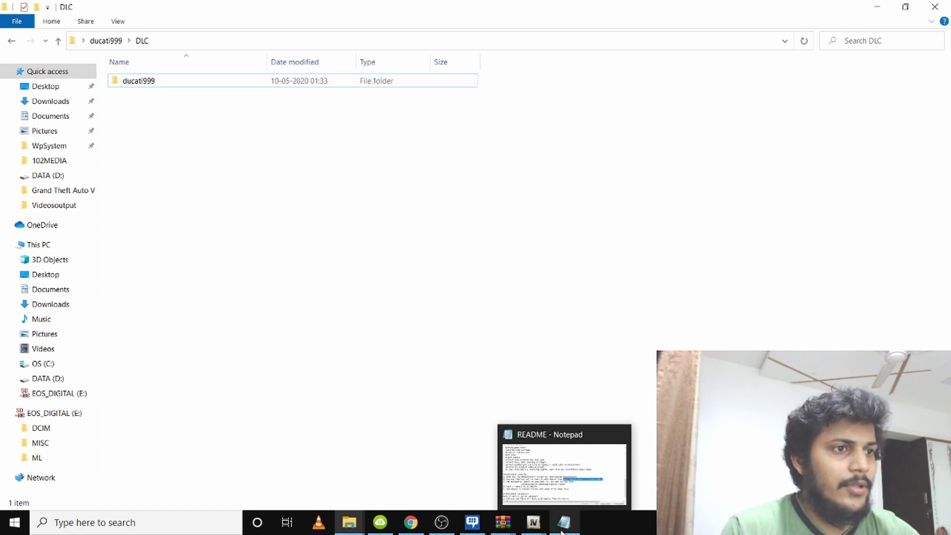
click(567, 460)
mouse_move(533, 521)
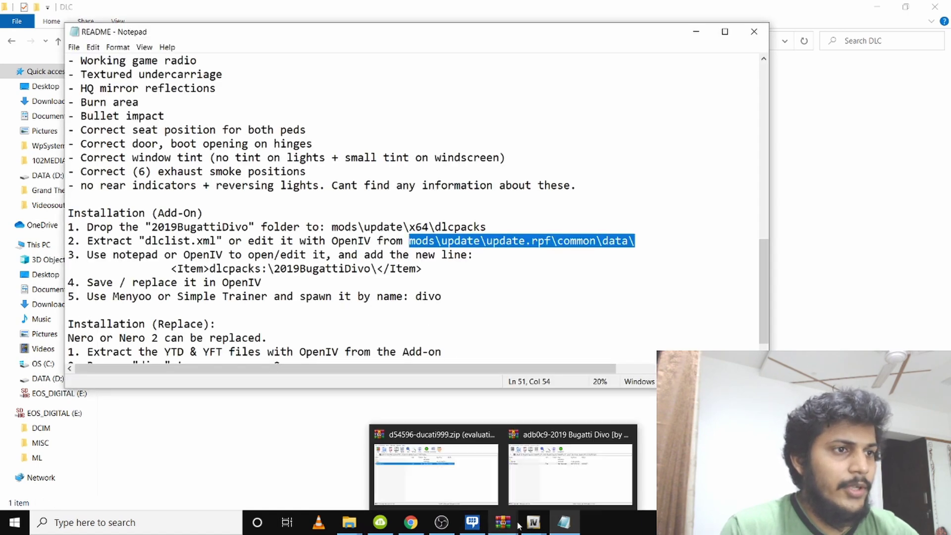
click(575, 466)
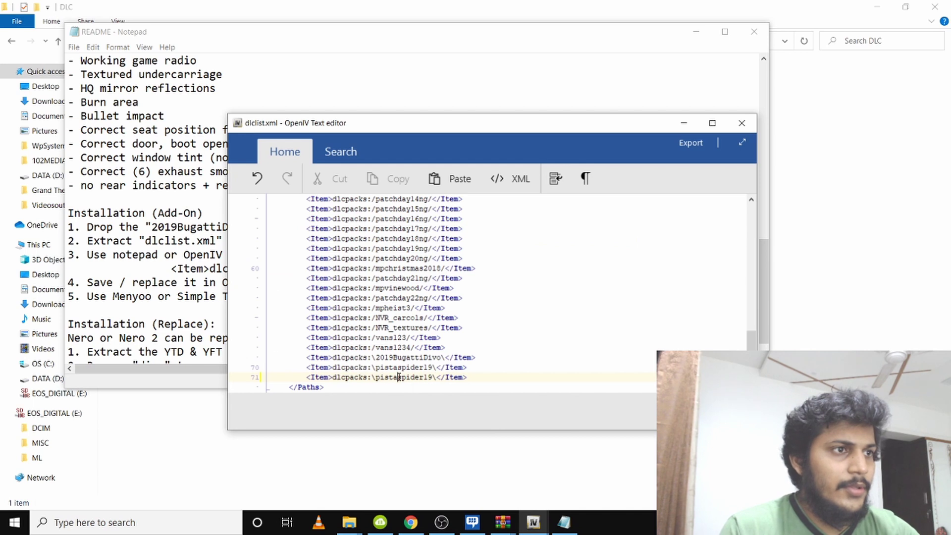
double_click(399, 377)
key(ctrl+v)
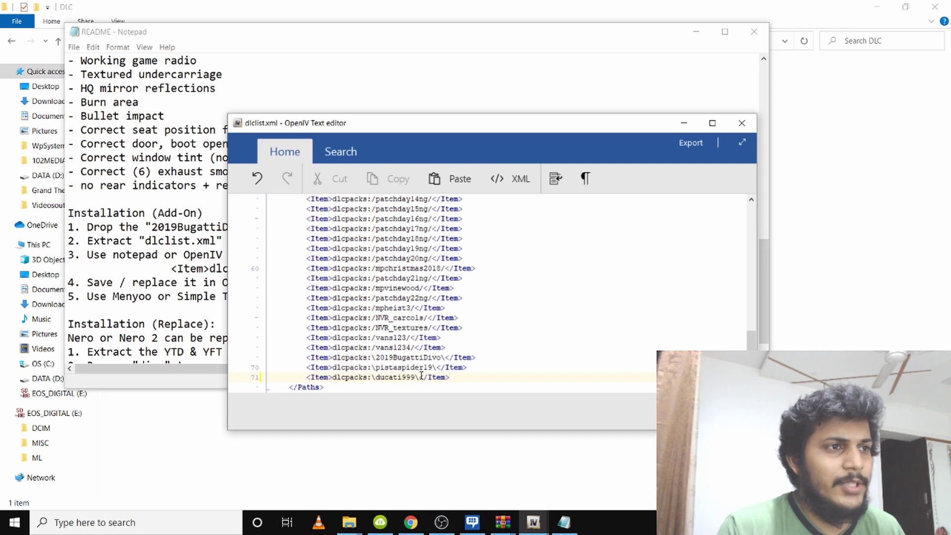
click(564, 522)
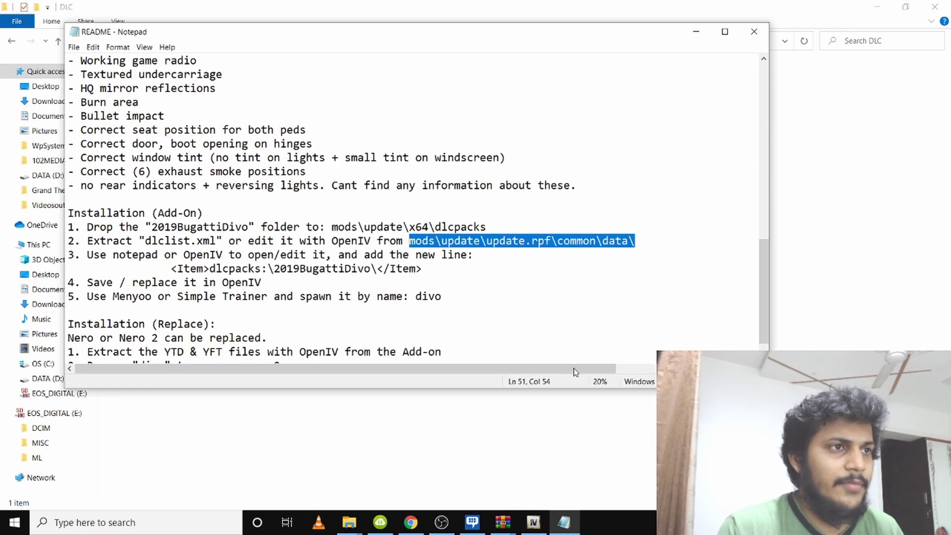
- Close the README Notepad window and minimise the DLC folder window
click(494, 305)
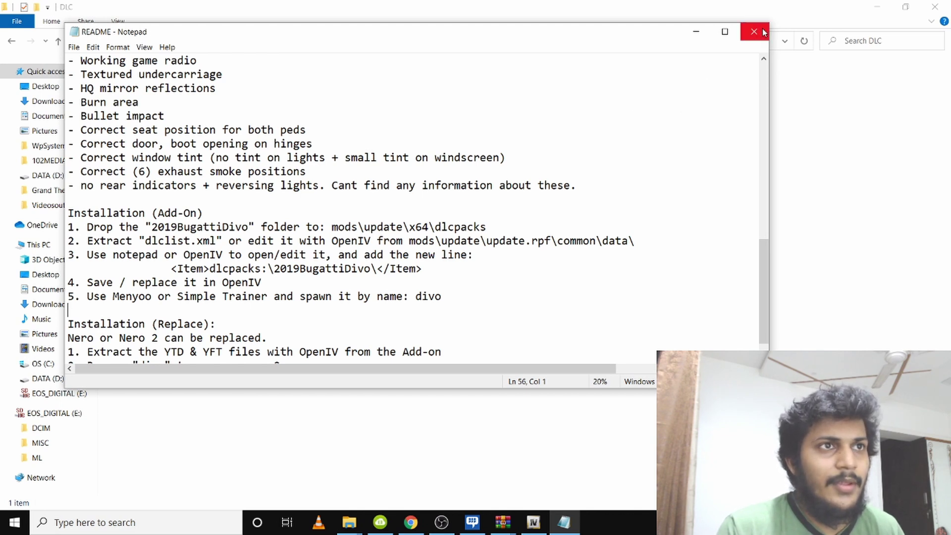
click(807, 192)
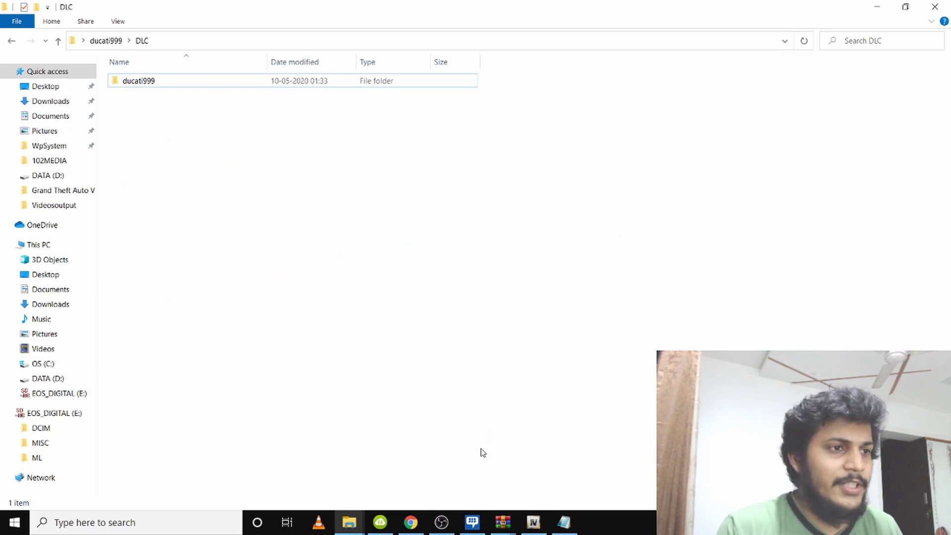
click(349, 522)
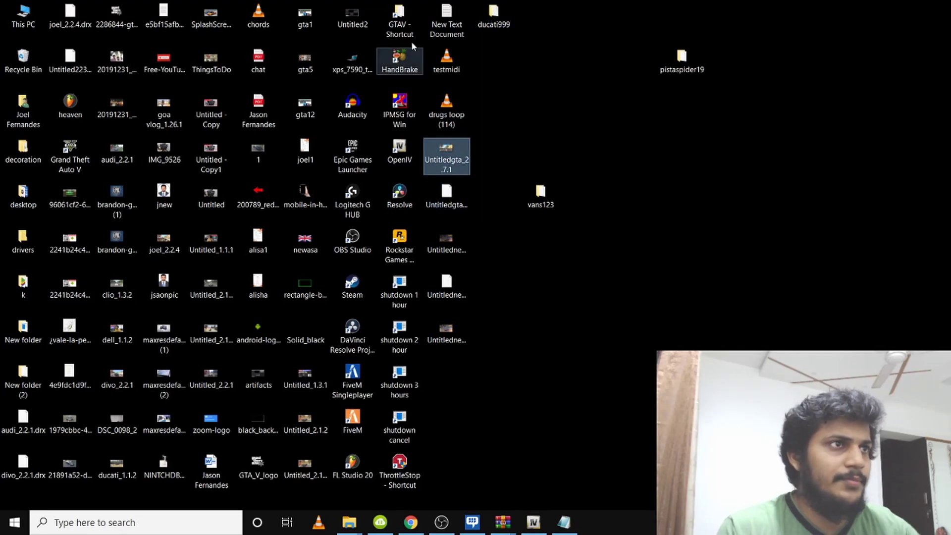
- Open the GTAV folder and confirm EnhancedNativeTrainer.asi and ent-config are present
double_click(399, 11)
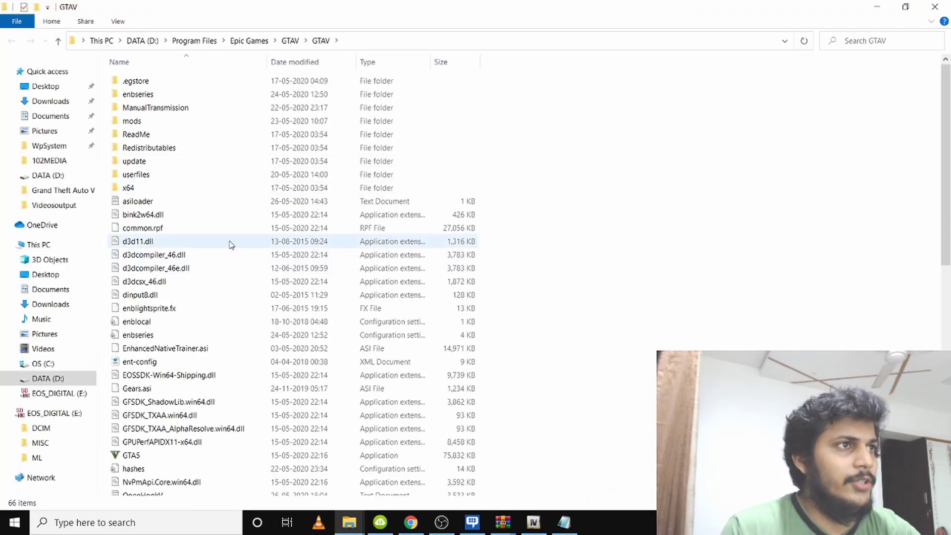
scroll(231, 244, down, 3)
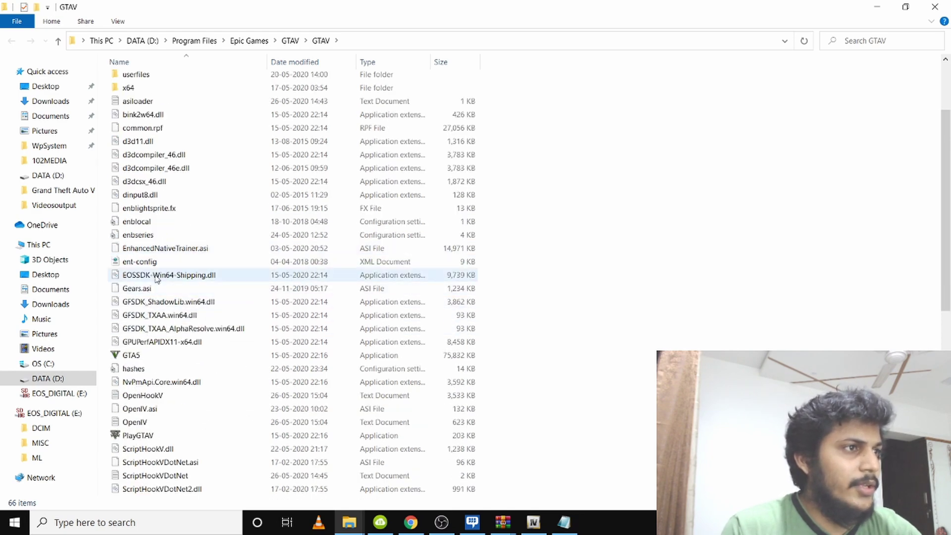
click(165, 249)
click(182, 262)
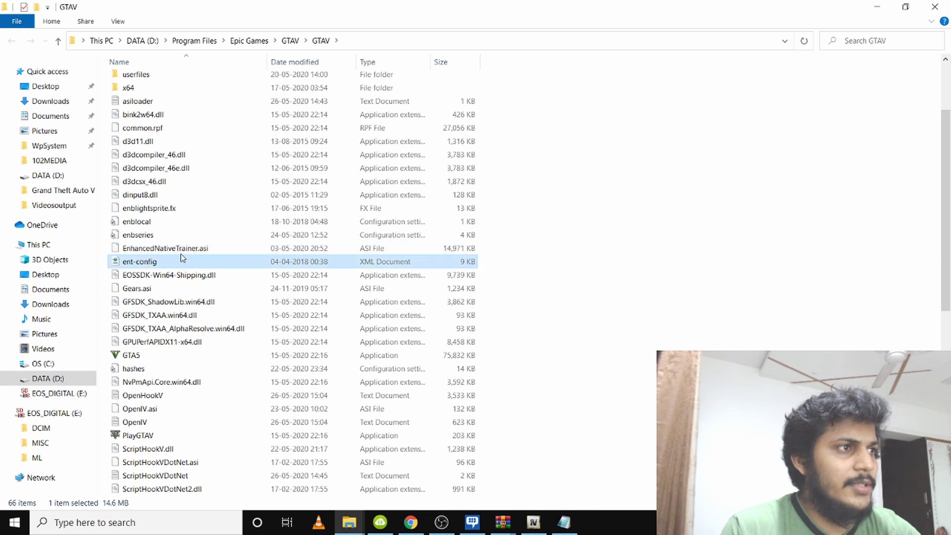
click(186, 249)
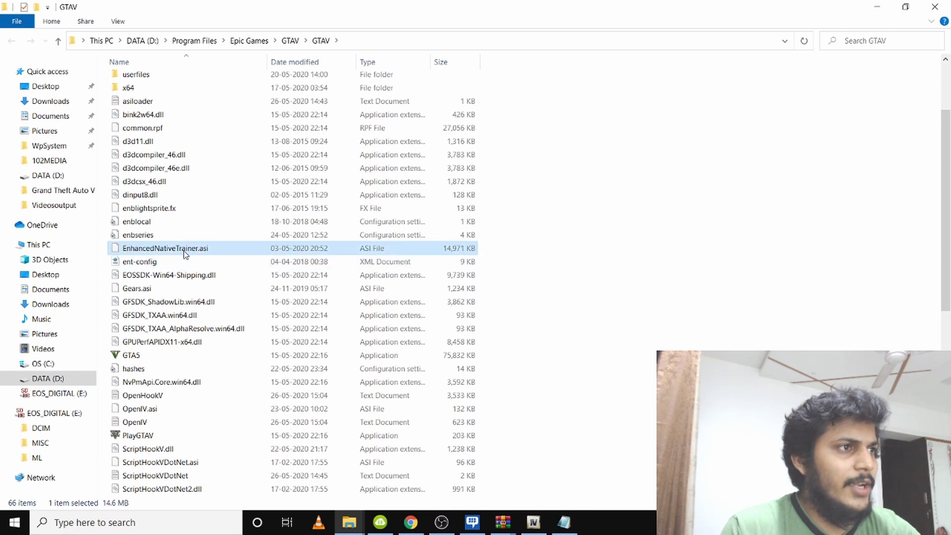
click(140, 264)
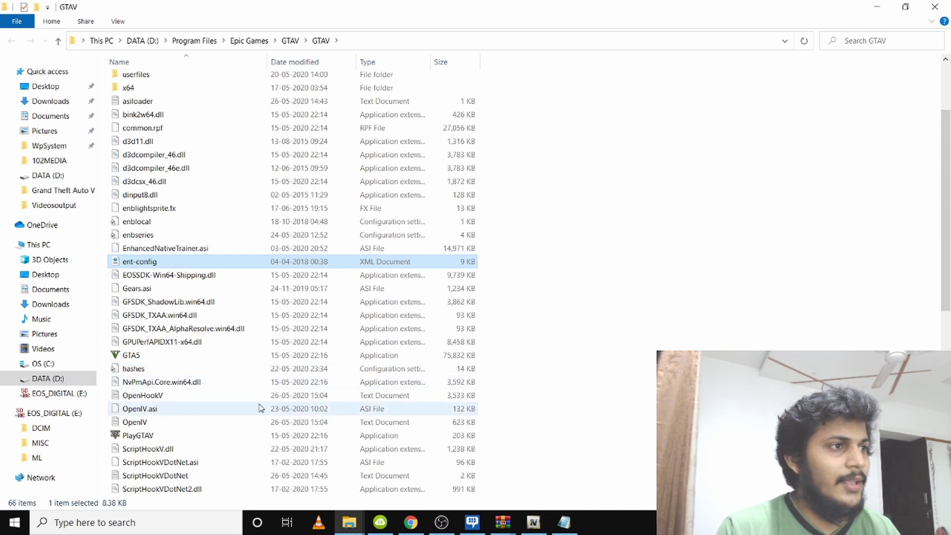
scroll(152, 407, down, 3)
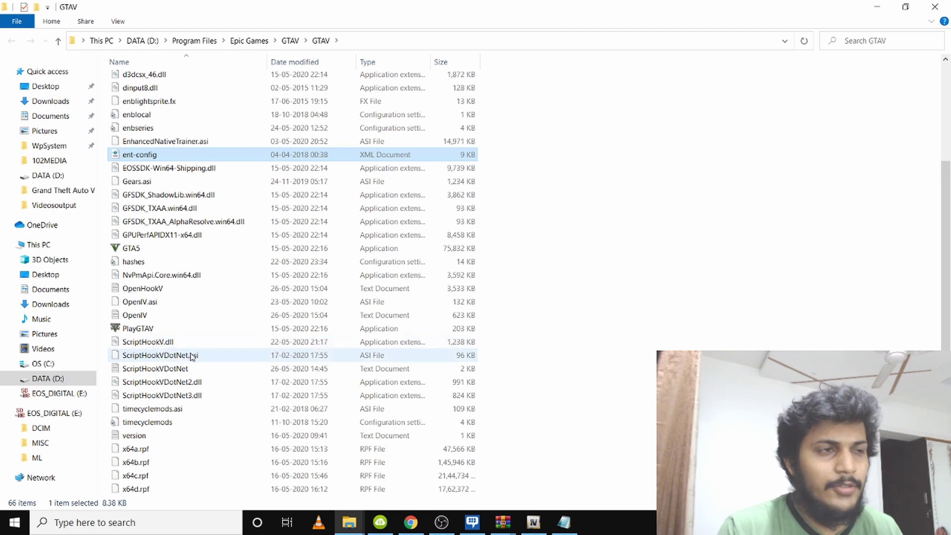
scroll(216, 356, down, 2)
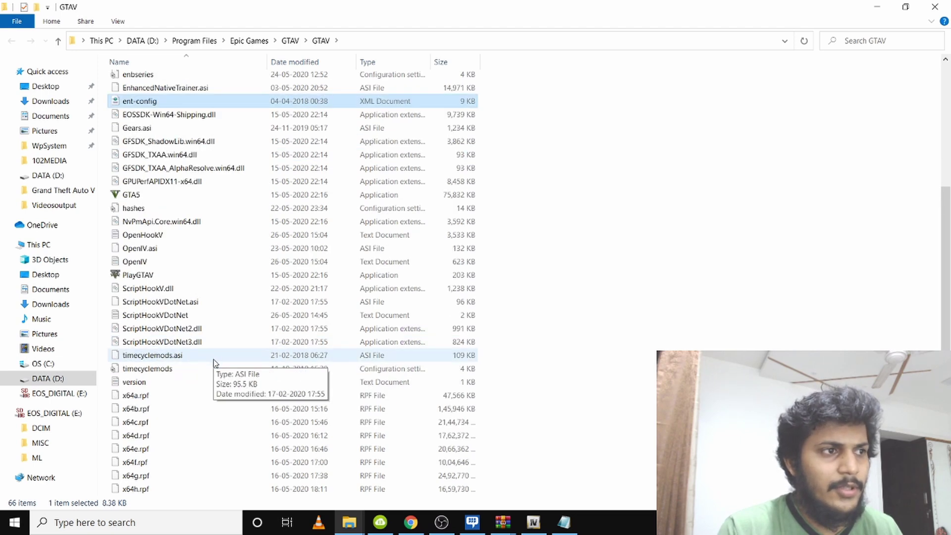
scroll(218, 367, up, 1)
scroll(217, 368, up, 1)
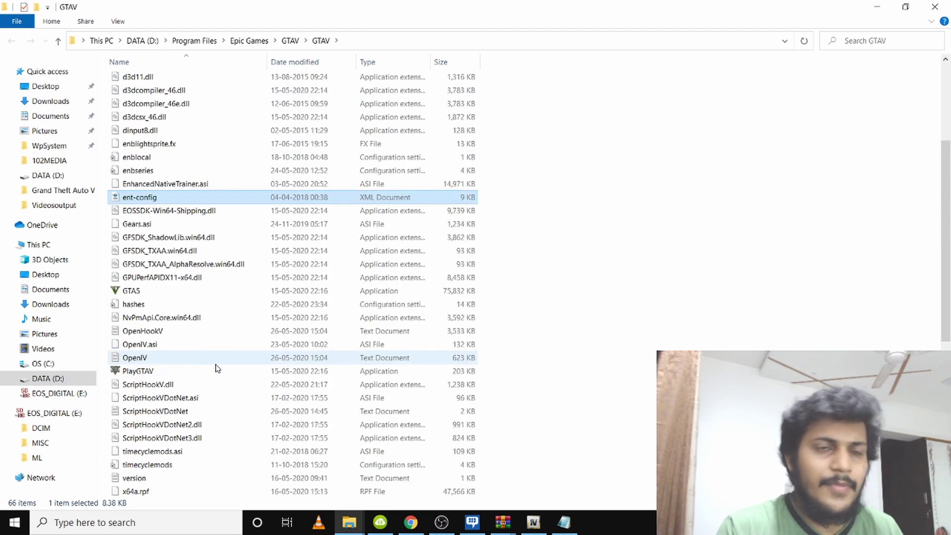
mouse_move(217, 369)
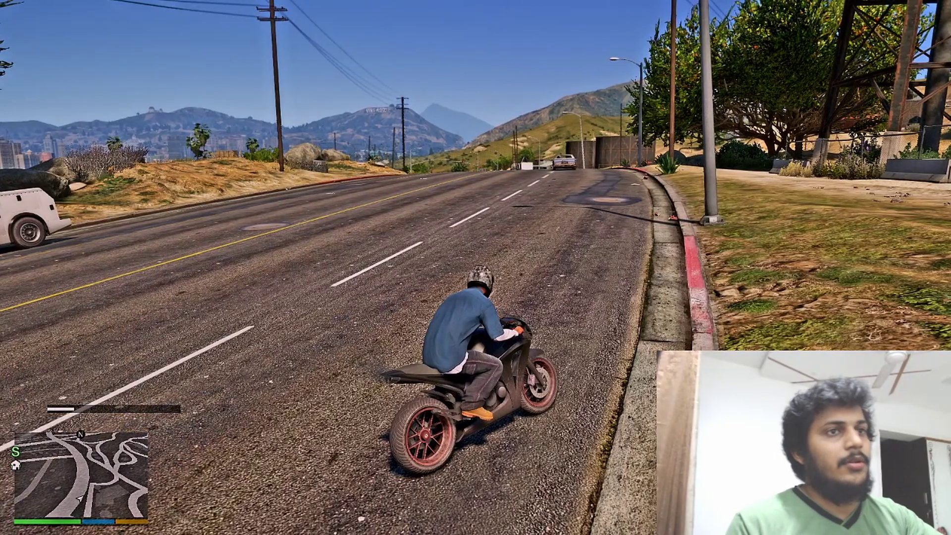
- Spawn pistaspider19 via the trainer's Vehicles > Vehicle Spawner > Enter Name Manually
key(F4)
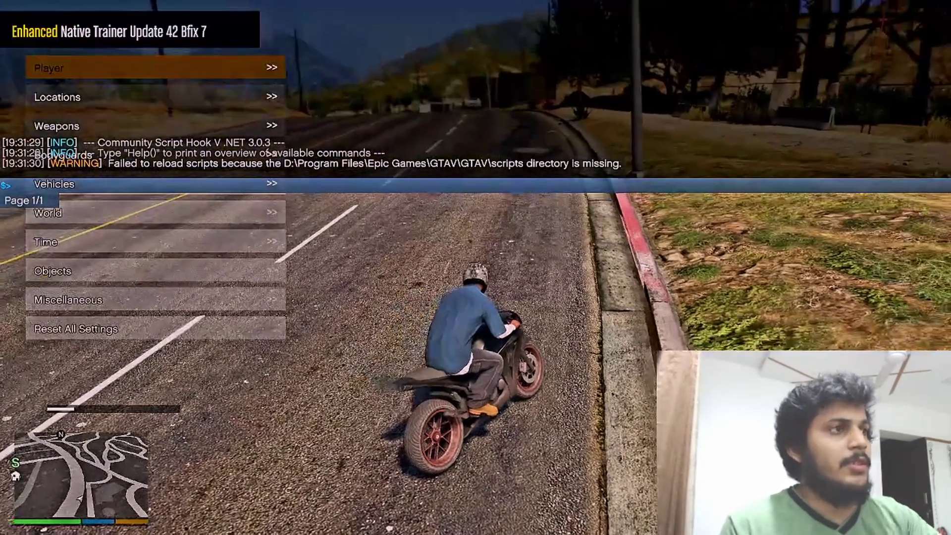
key(F4)
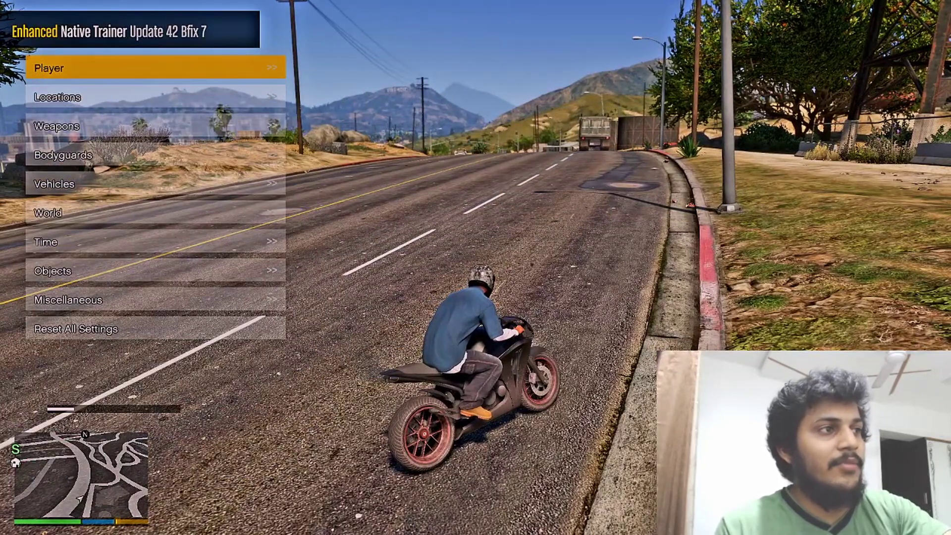
key(Down)
key(Down)
key(Down)
key(Down)
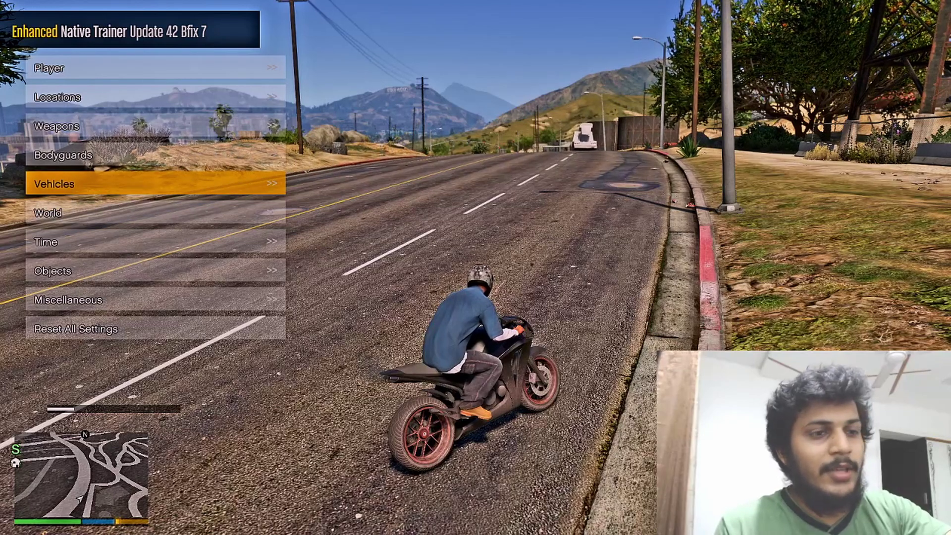
key(Return)
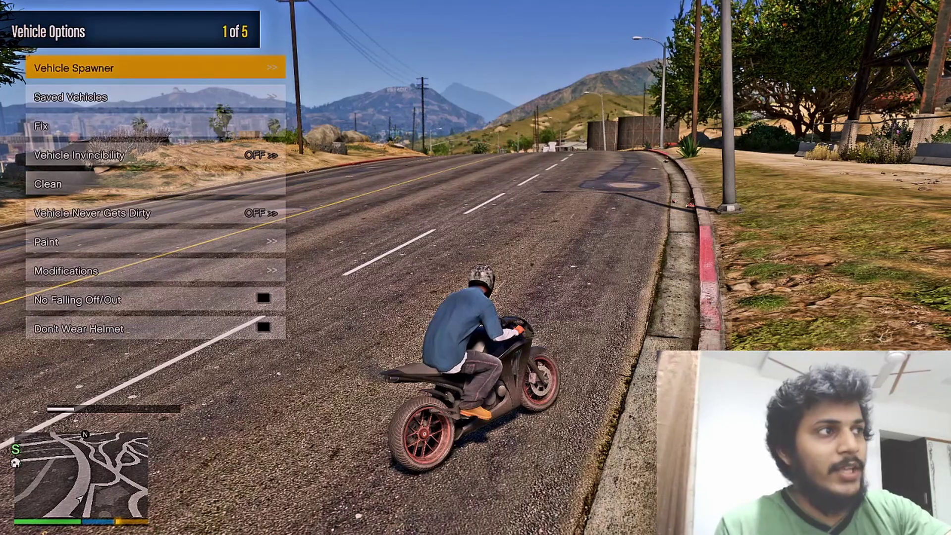
key(Return)
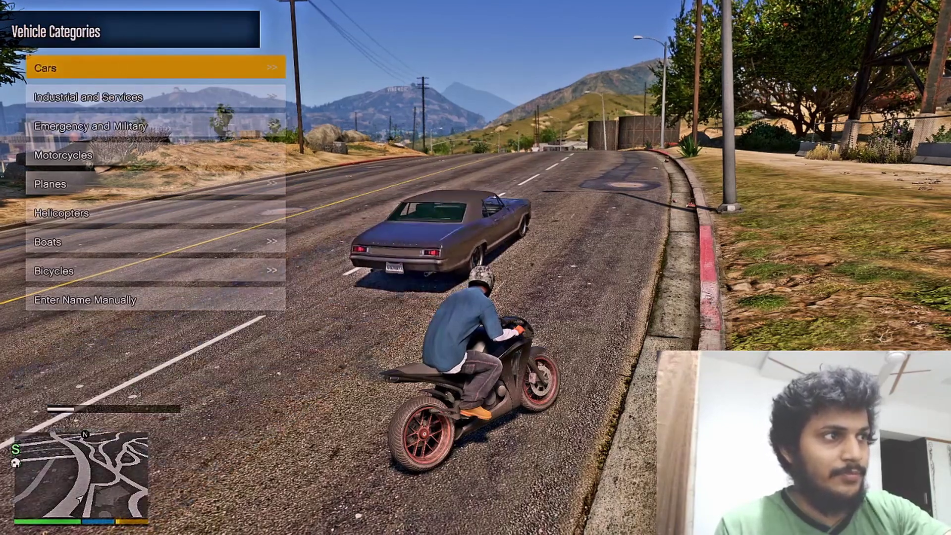
key(Up)
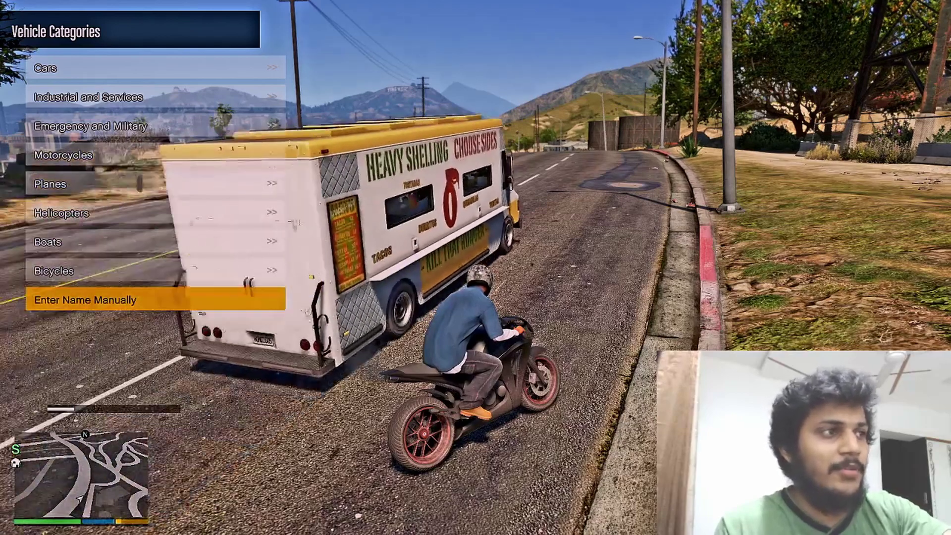
key(Return)
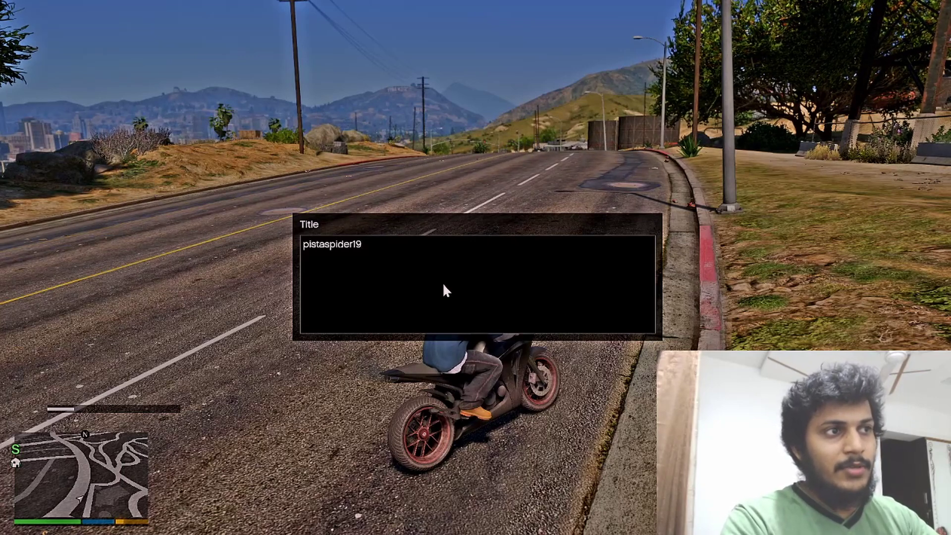
key(Return)
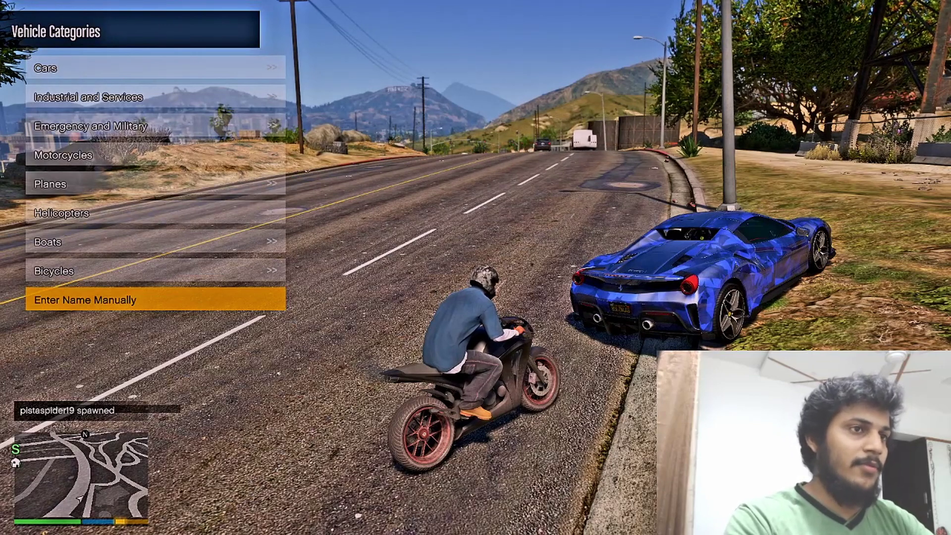
- Replace the old vehicle name with ducati999 in manual name entry and submit it
key(Return)
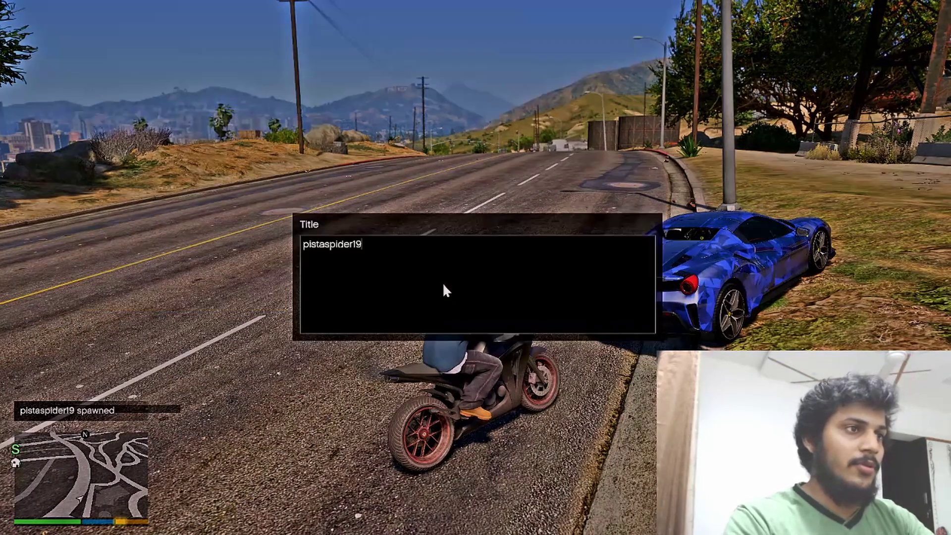
key(BackSpace)
key(BackSpace)
key(BackSpace)
key(BackSpace)
key(BackSpace)
key(BackSpace)
key(BackSpace)
key(BackSpace)
key(BackSpace)
key(BackSpace)
key(BackSpace)
key(BackSpace)
key(BackSpace)
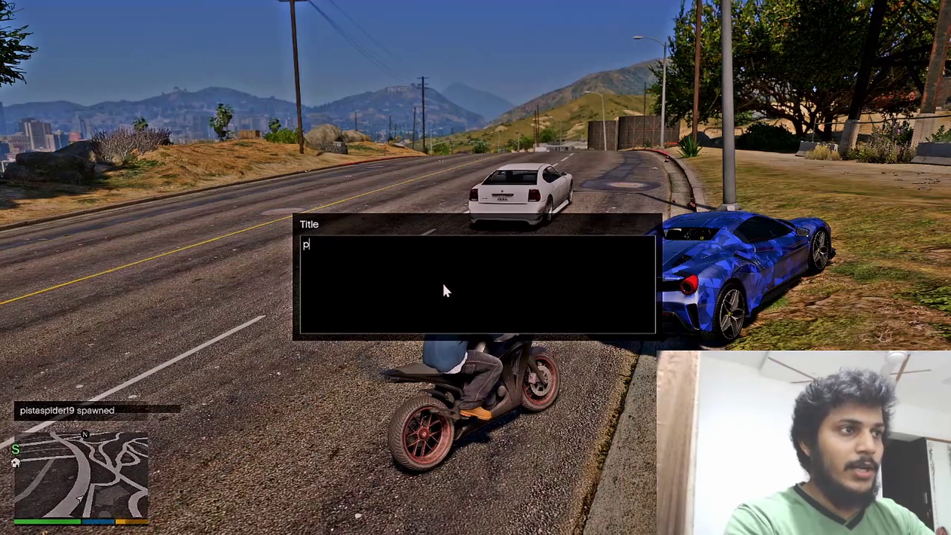
text(duca)
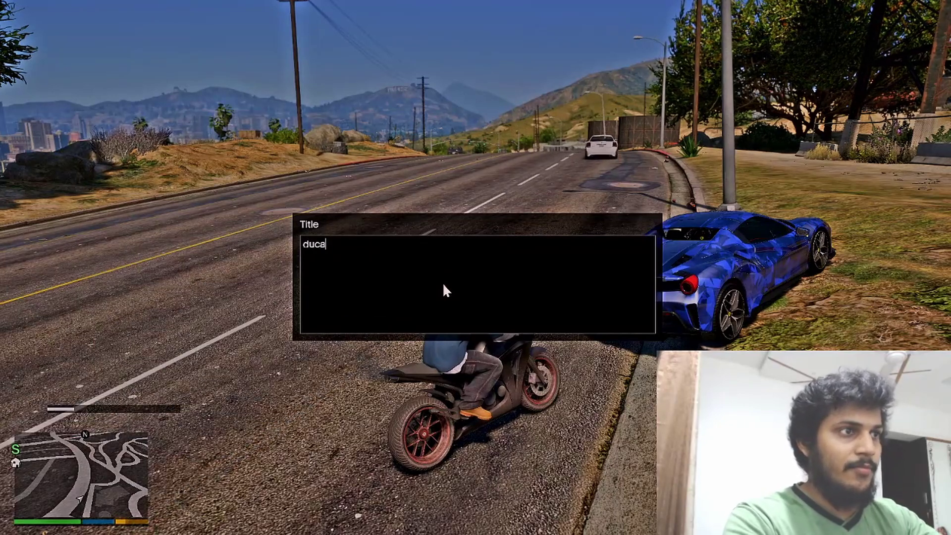
text(ti)
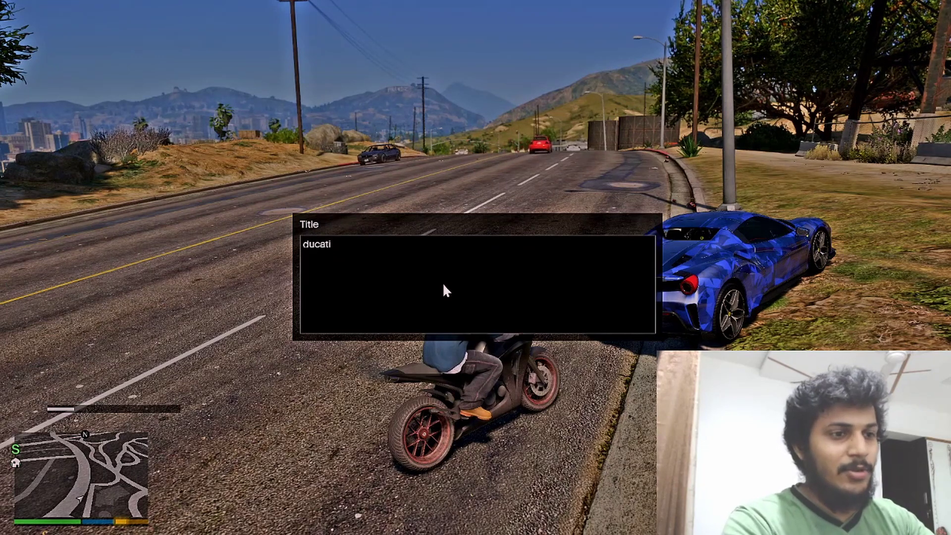
text(999)
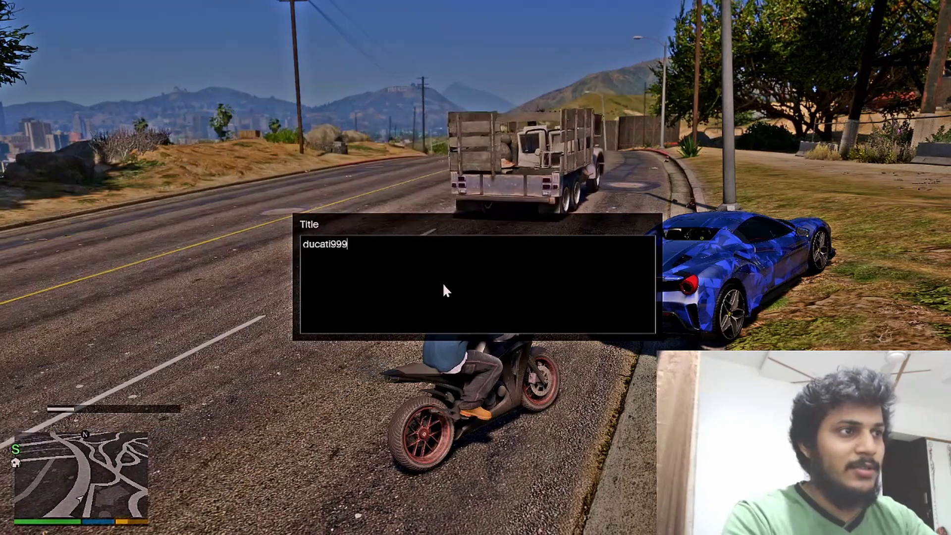
key(Return)
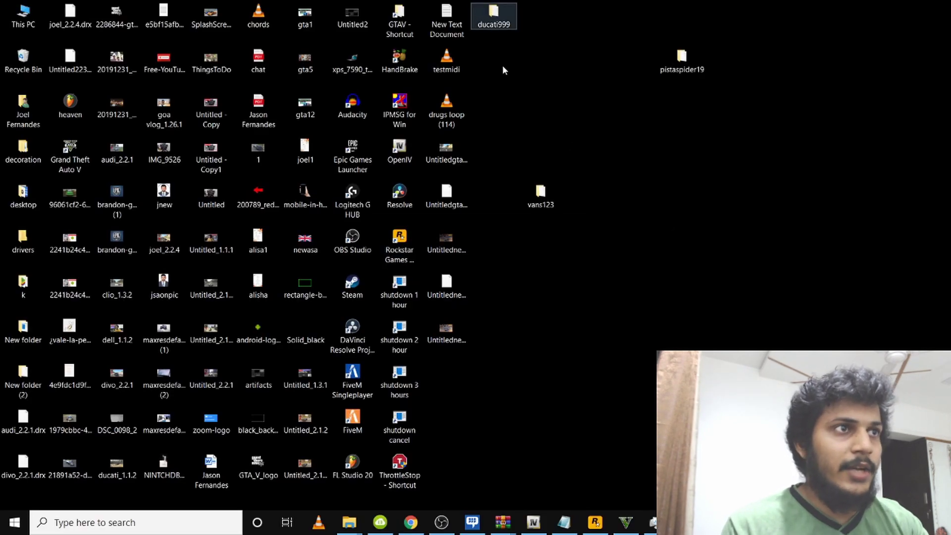
- Read through the ducati999 folder's ReadMe! in Notepad, then switch back to the Chrome mod page
key(Return)
double_click(130, 99)
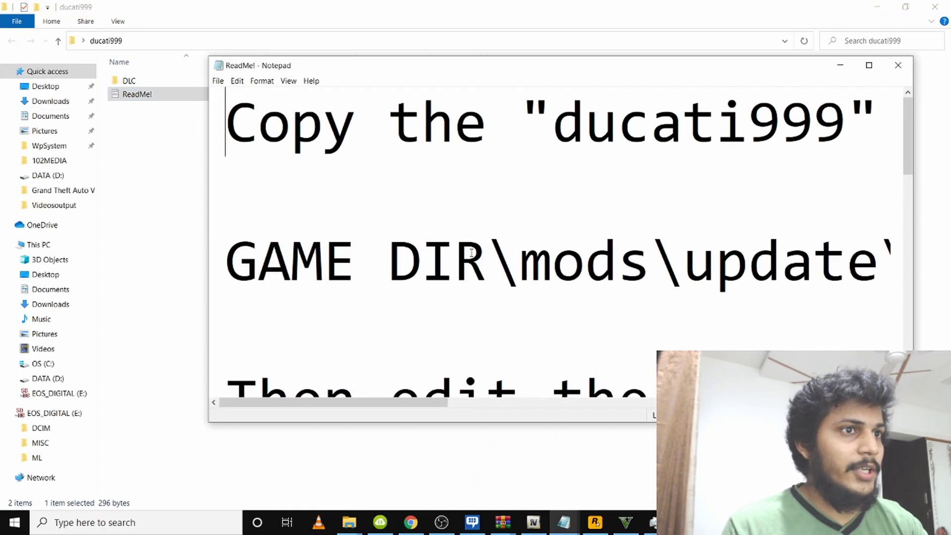
scroll(471, 254, down, 10)
ctrl+scroll(472, 266, down, 10)
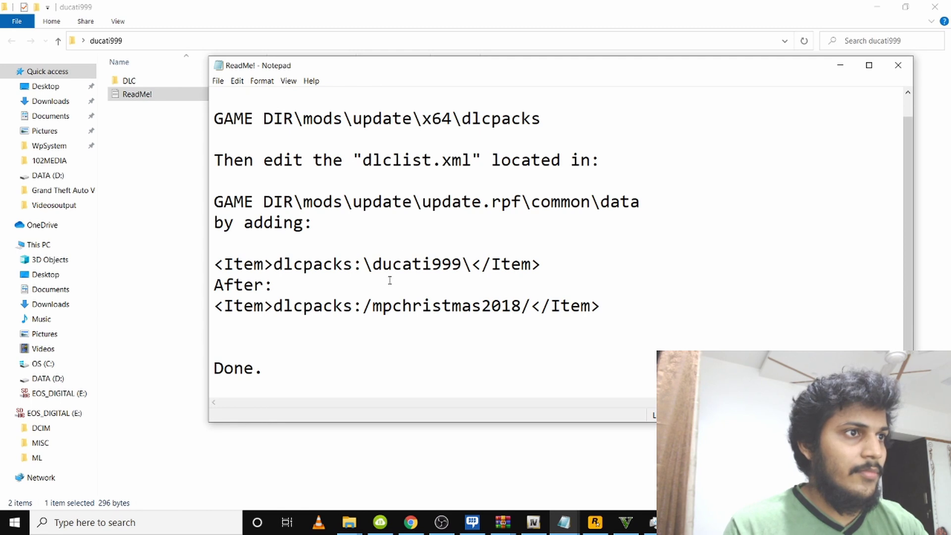
key(alt+Tab)
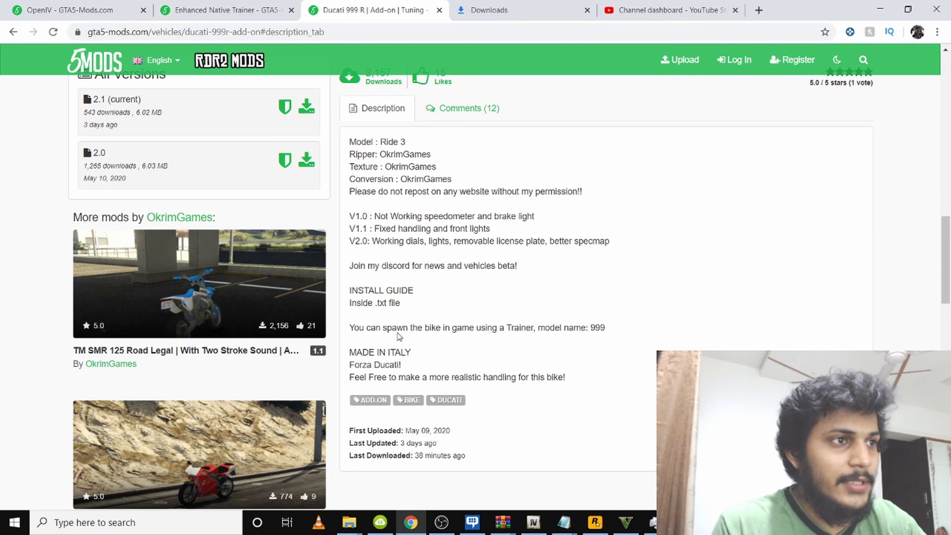
drag(351, 330, 482, 326)
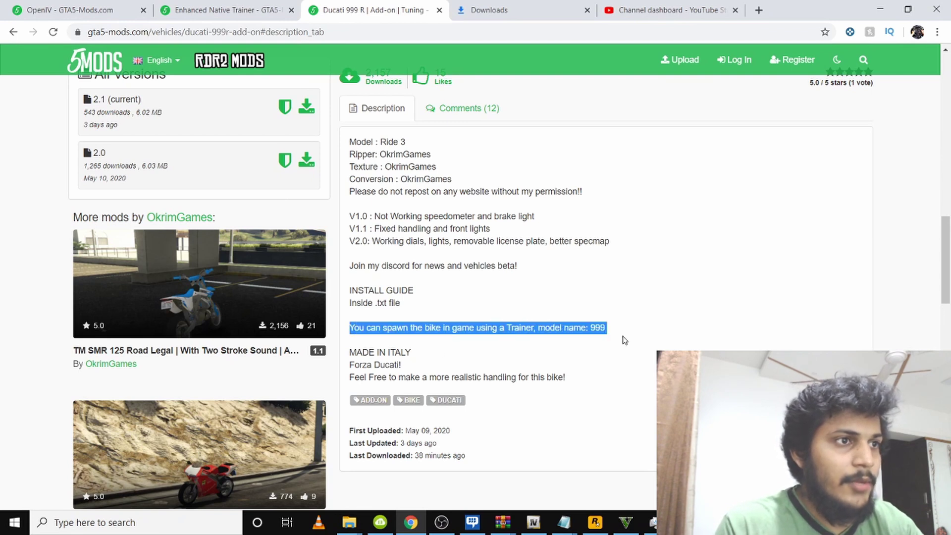
click(595, 331)
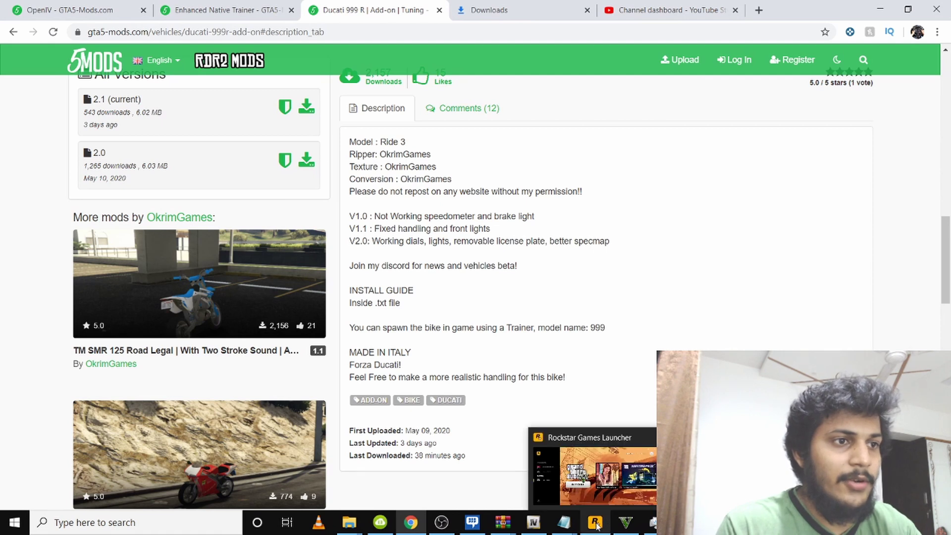
mouse_move(503, 523)
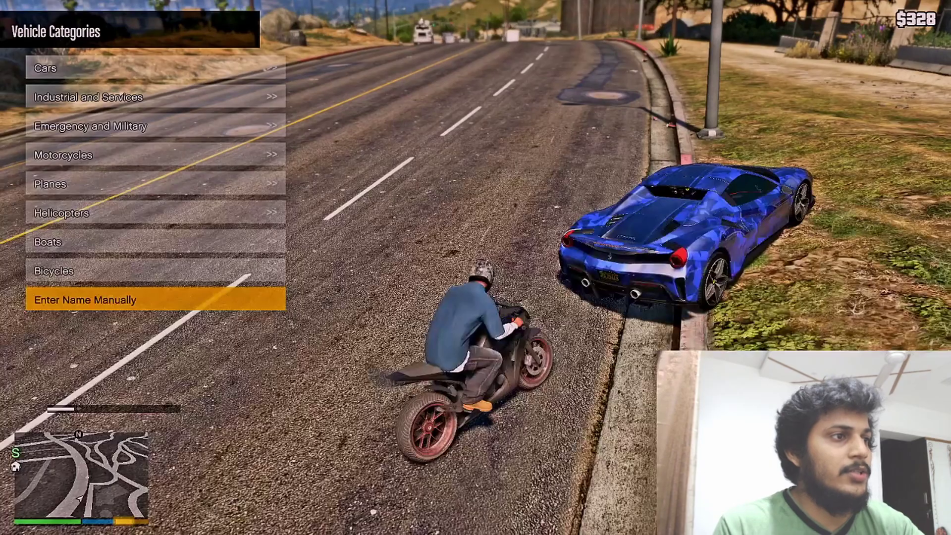
- Spawn the Ducati by entering model name 999 in the trainer's manual name entry
key(Return)
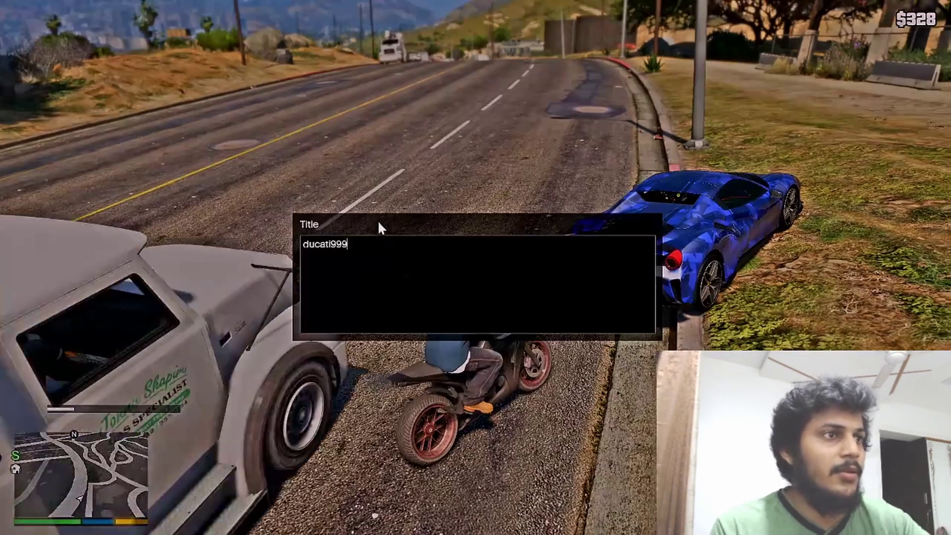
key(BackSpace)
key(BackSpace)
key(BackSpace)
key(BackSpace)
key(BackSpace)
key(BackSpace)
key(BackSpace)
key(BackSpace)
key(BackSpace)
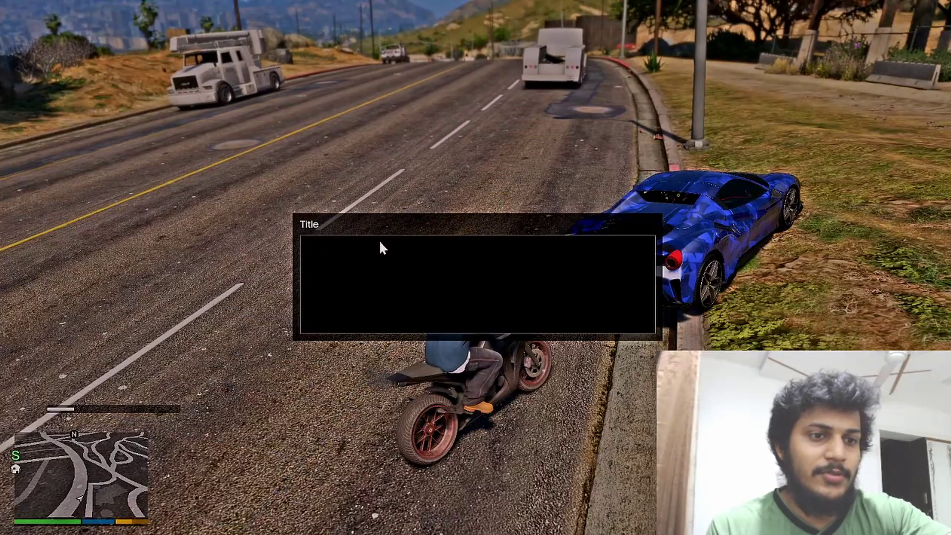
text(999)
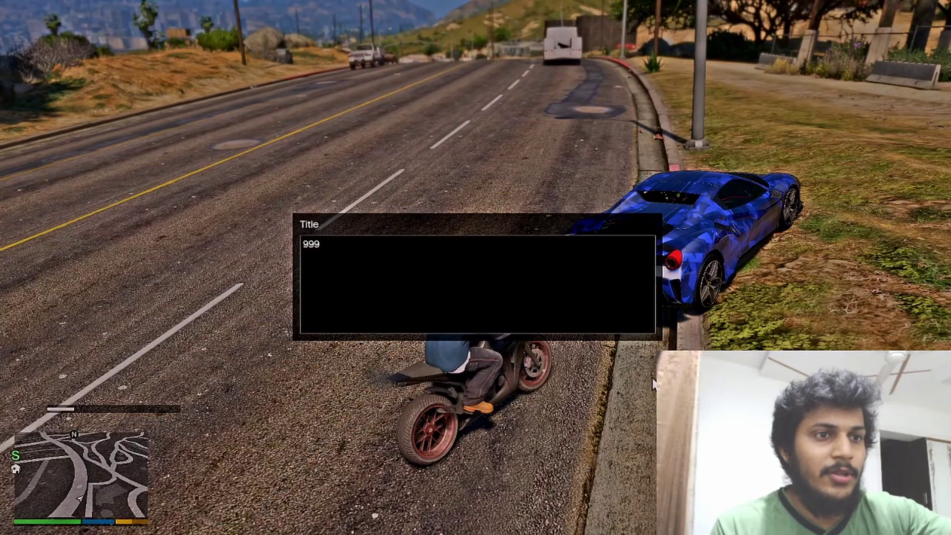
key(Return)
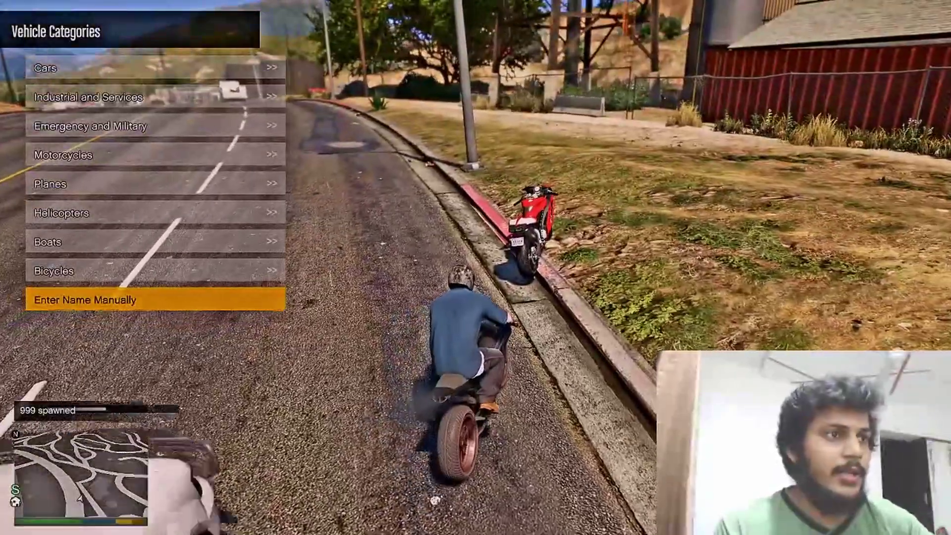
- Switch from the dark motorcycle to the red Ducati 999 and ride it onto the road
key(f)
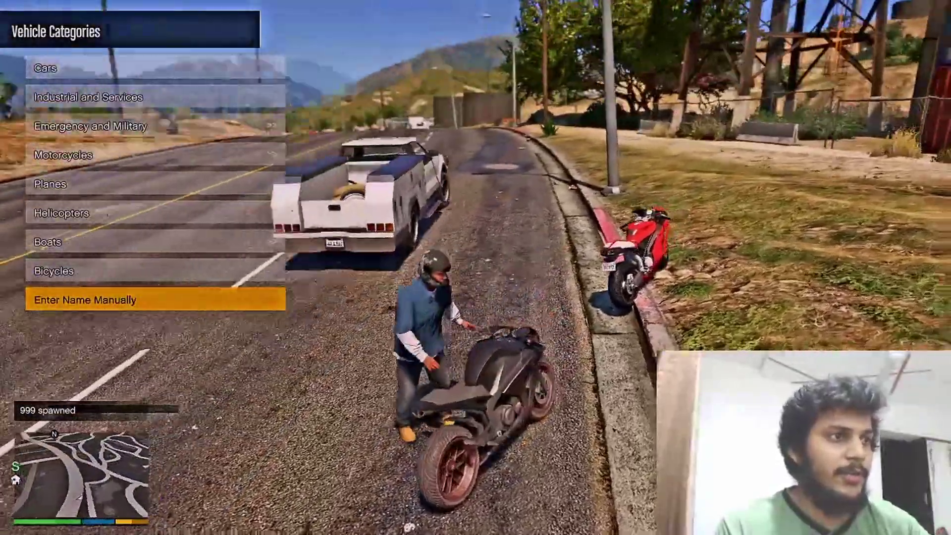
key(w)
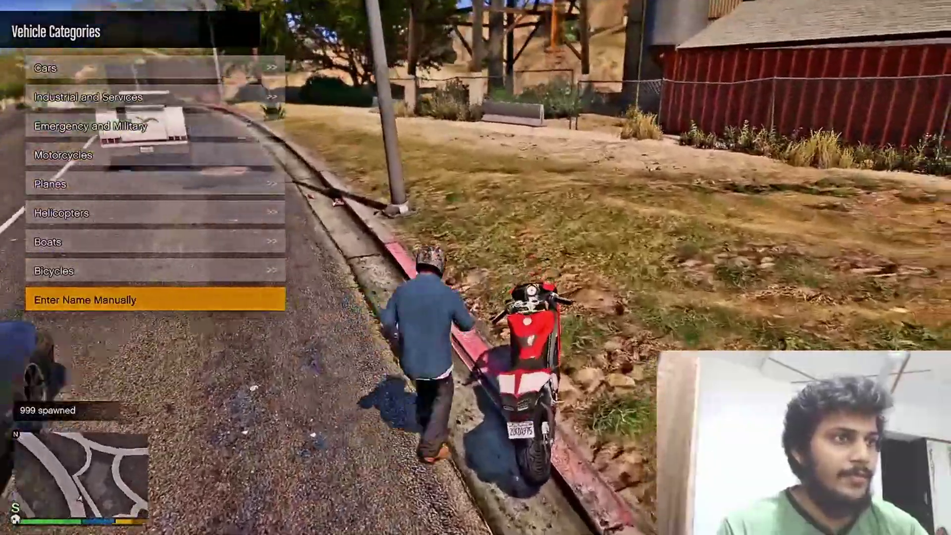
key(f)
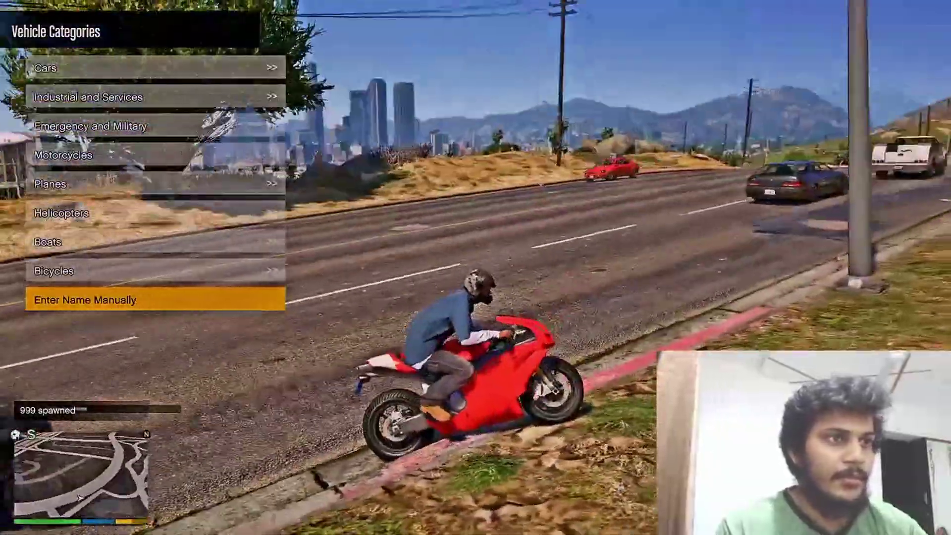
key(w)
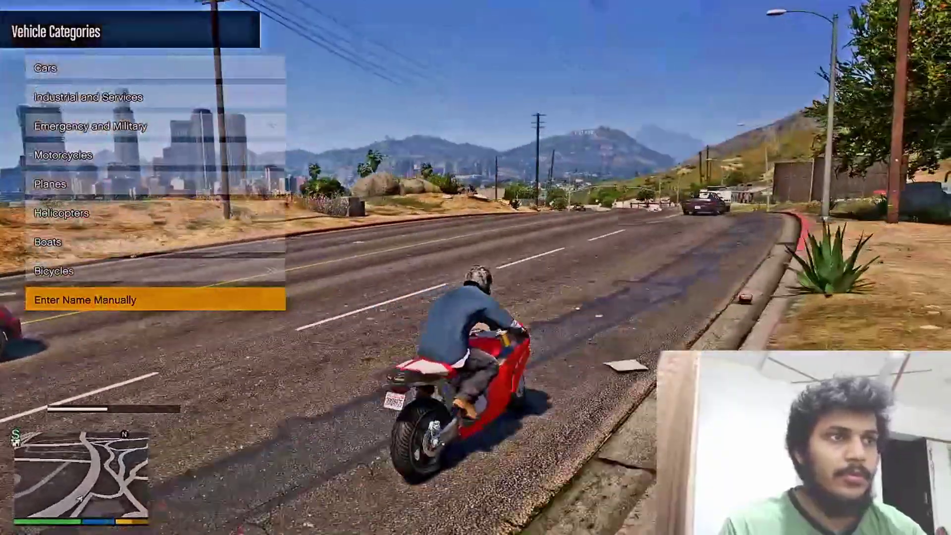
key(a)
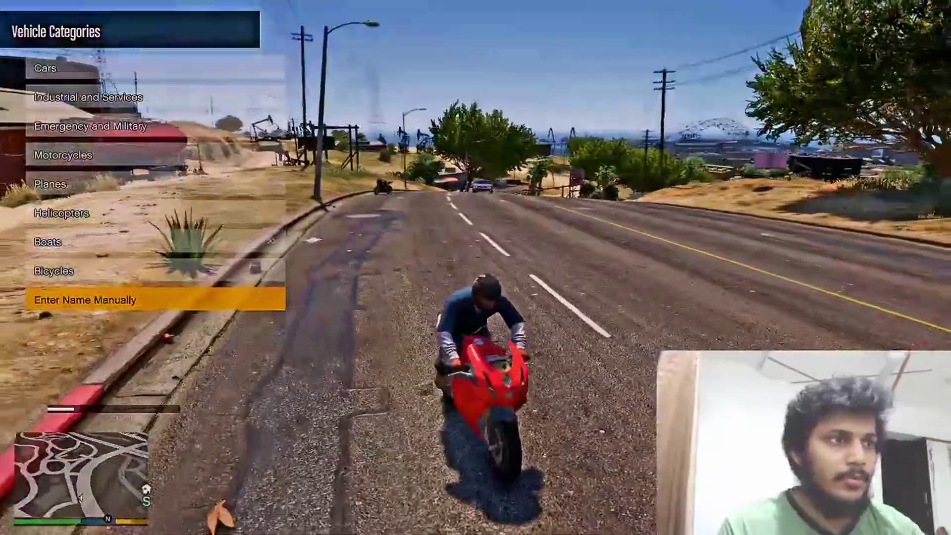